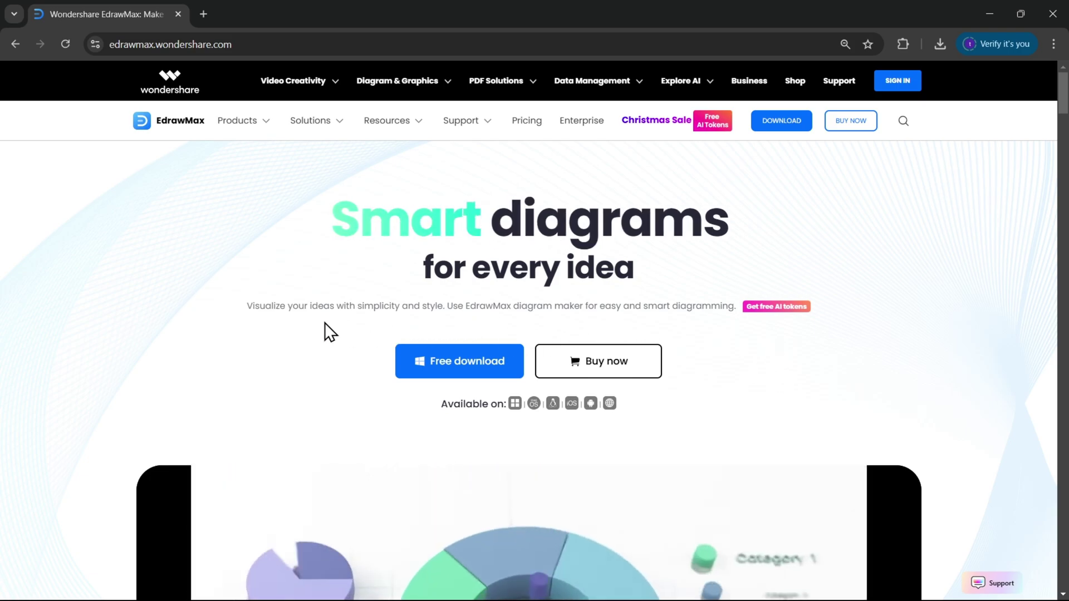
{"action": "scroll", "coordinate": [736, 336], "scroll_direction": "down", "scroll_amount": 2}
{"action": "scroll", "coordinate": [736, 336], "scroll_direction": "down", "scroll_amount": 4}
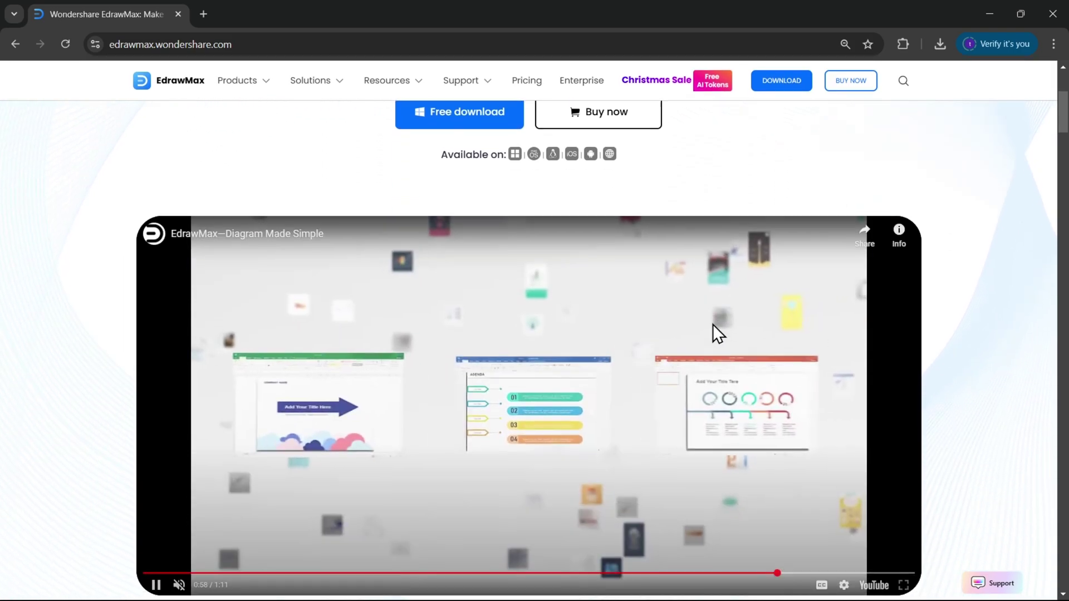
{"action": "scroll", "coordinate": [518, 341], "scroll_direction": "down", "scroll_amount": 2}
{"action": "scroll", "coordinate": [516, 334], "scroll_direction": "down", "scroll_amount": 4}
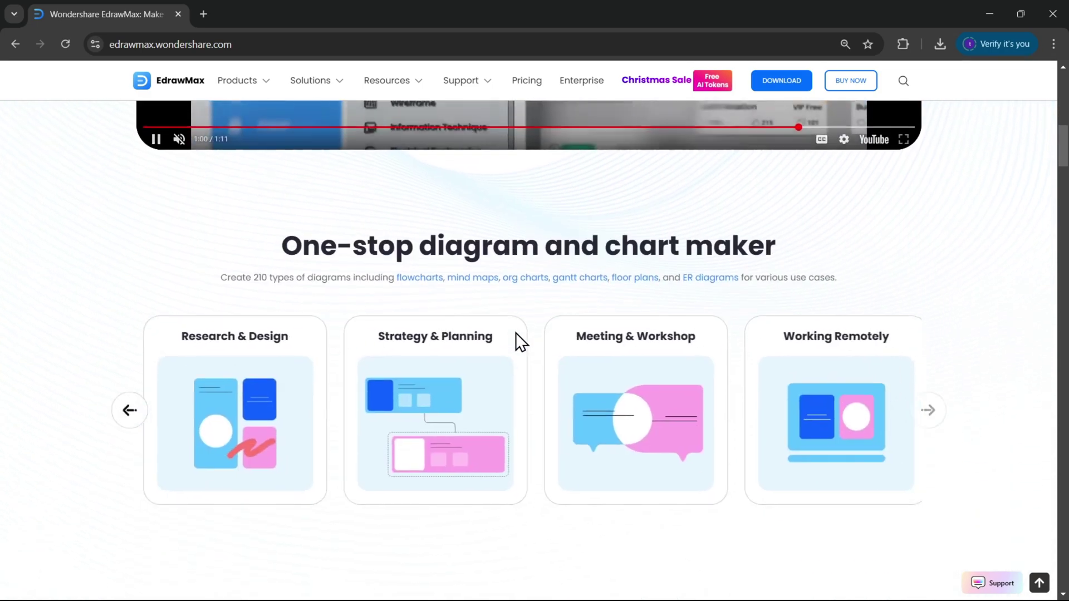
{"action": "scroll", "coordinate": [513, 331], "scroll_direction": "down", "scroll_amount": 1}
{"action": "scroll", "coordinate": [468, 334], "scroll_direction": "down", "scroll_amount": 1}
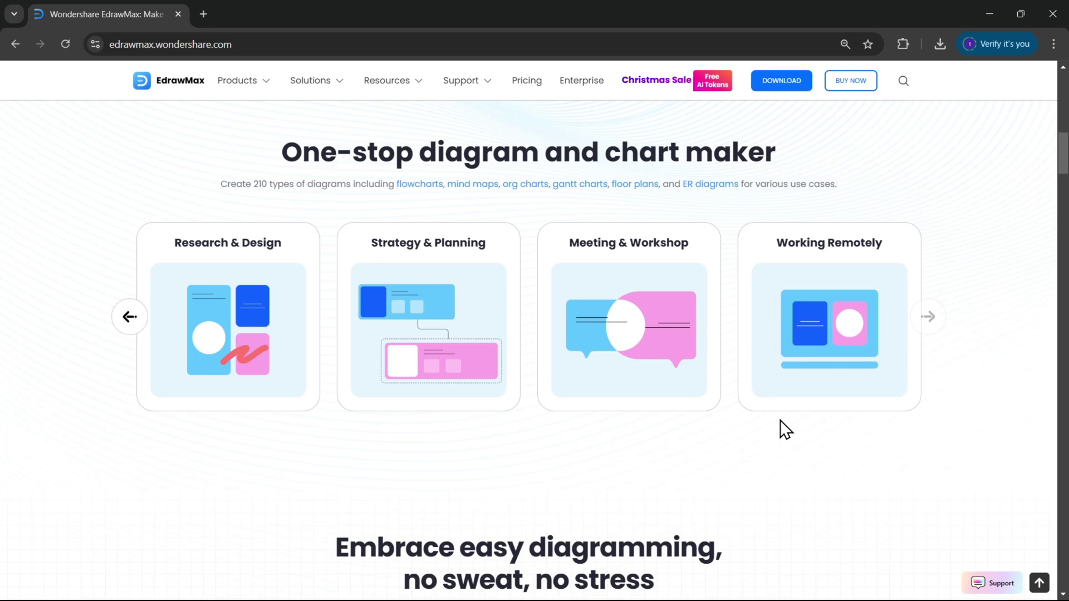
{"action": "scroll", "coordinate": [485, 412], "scroll_direction": "down", "scroll_amount": 10}
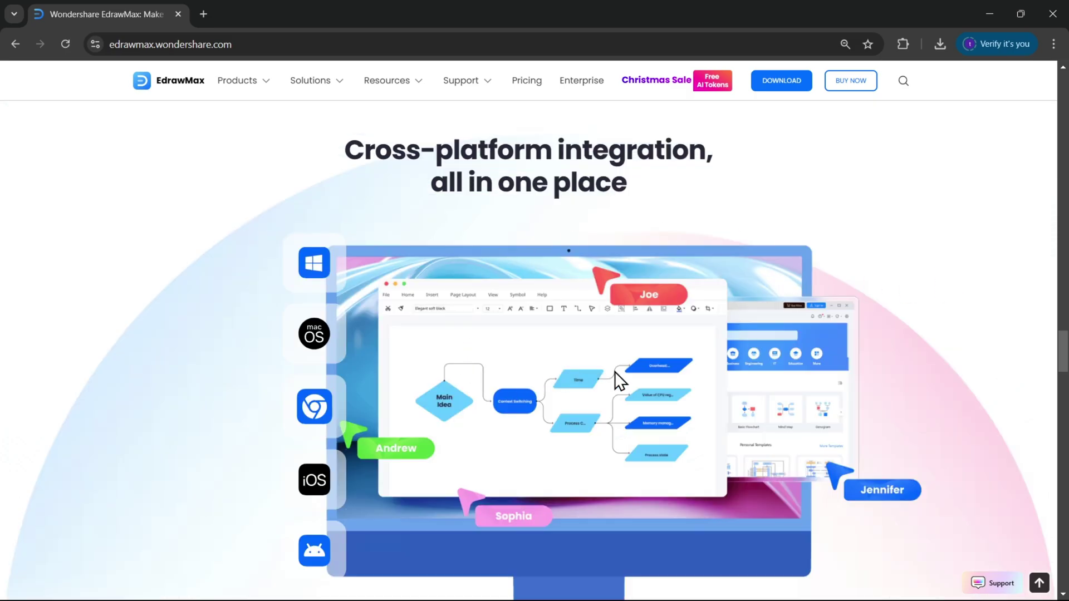
{"action": "scroll", "coordinate": [616, 371], "scroll_direction": "down", "scroll_amount": 3}
{"action": "scroll", "coordinate": [594, 362], "scroll_direction": "down", "scroll_amount": 2}
{"action": "scroll", "coordinate": [594, 373], "scroll_direction": "down", "scroll_amount": 2}
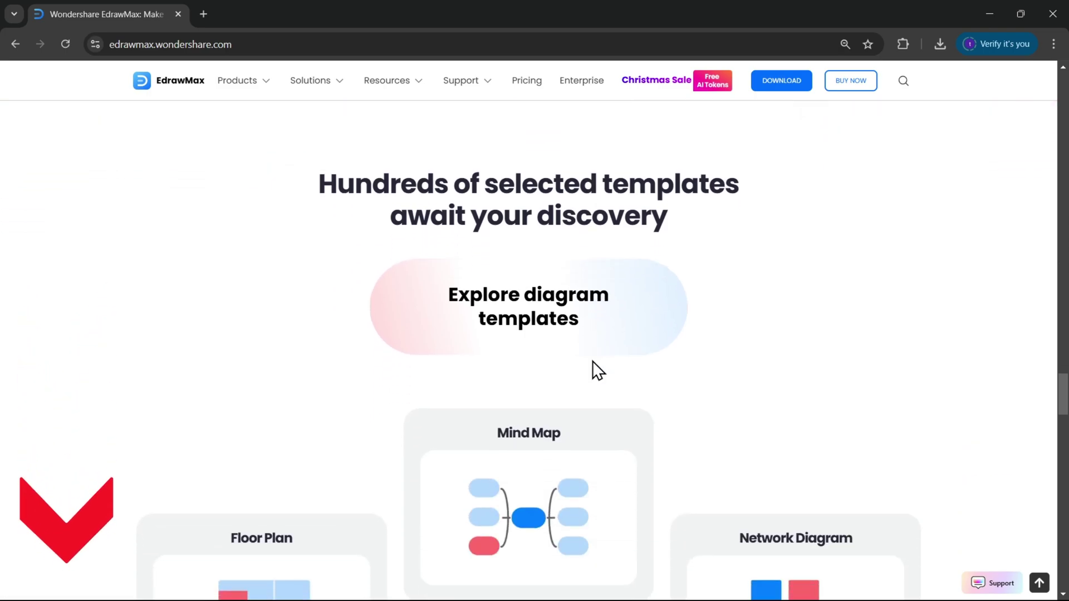
{"action": "scroll", "coordinate": [592, 368], "scroll_direction": "down", "scroll_amount": 2}
{"action": "scroll", "coordinate": [329, 464], "scroll_direction": "down", "scroll_amount": 3}
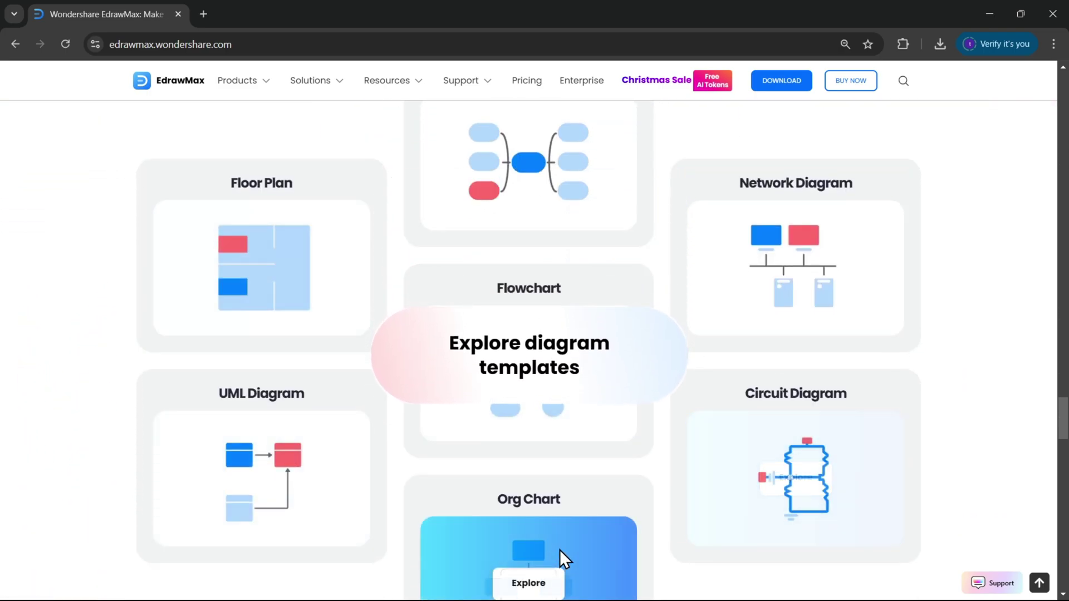
{"action": "scroll", "coordinate": [473, 446], "scroll_direction": "down", "scroll_amount": 2}
{"action": "scroll", "coordinate": [468, 439], "scroll_direction": "up", "scroll_amount": 2}
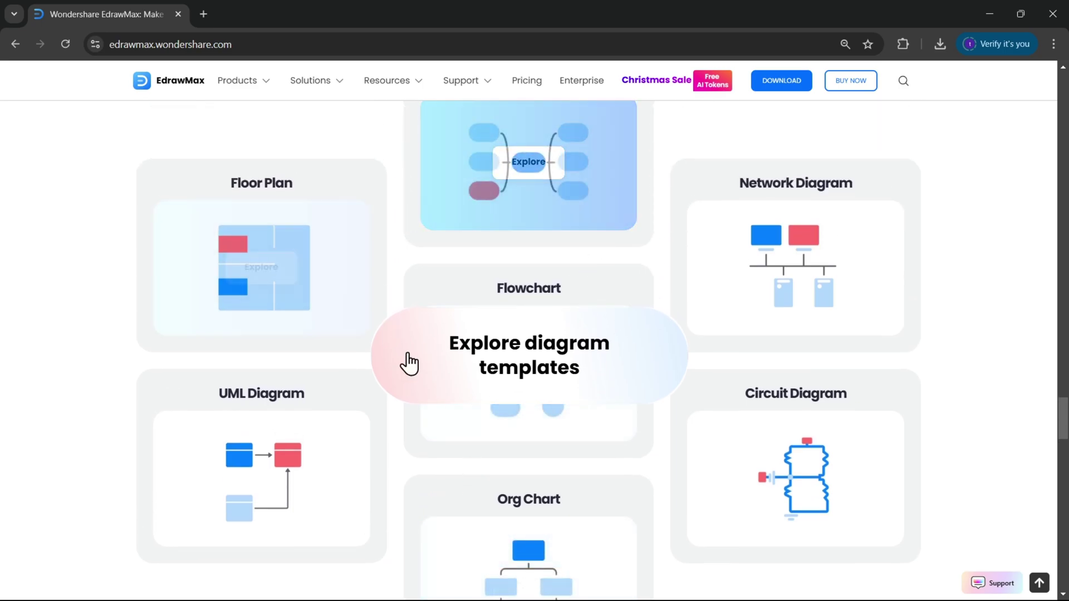
{"action": "scroll", "coordinate": [650, 459], "scroll_direction": "down", "scroll_amount": 1}
{"action": "scroll", "coordinate": [650, 458], "scroll_direction": "down", "scroll_amount": 3}
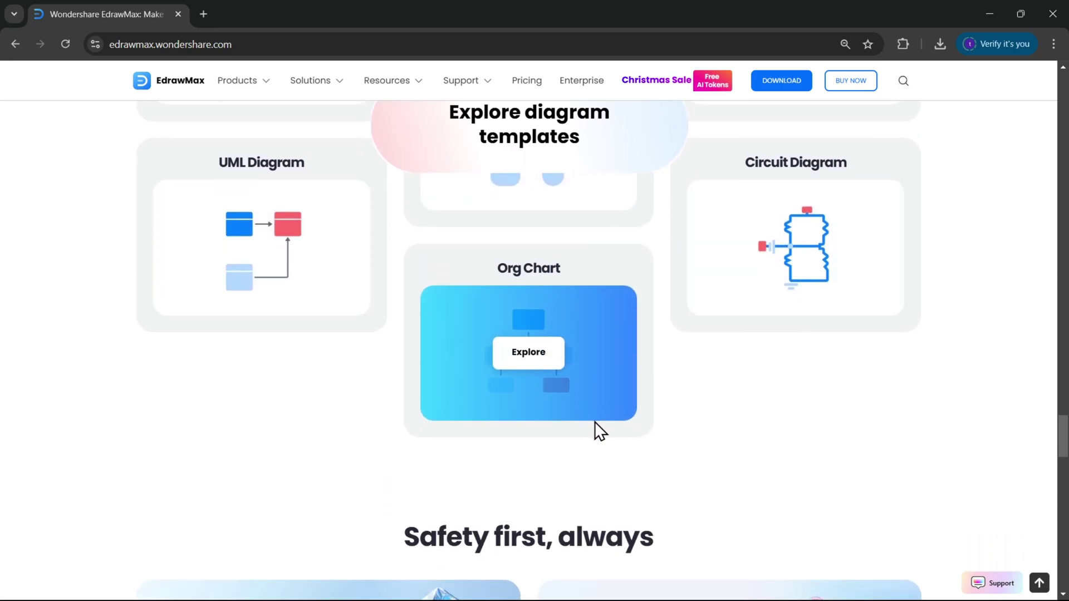
{"action": "scroll", "coordinate": [595, 421], "scroll_direction": "down", "scroll_amount": 3}
{"action": "scroll", "coordinate": [735, 323], "scroll_direction": "down", "scroll_amount": 1}
{"action": "scroll", "coordinate": [568, 304], "scroll_direction": "down", "scroll_amount": 1}
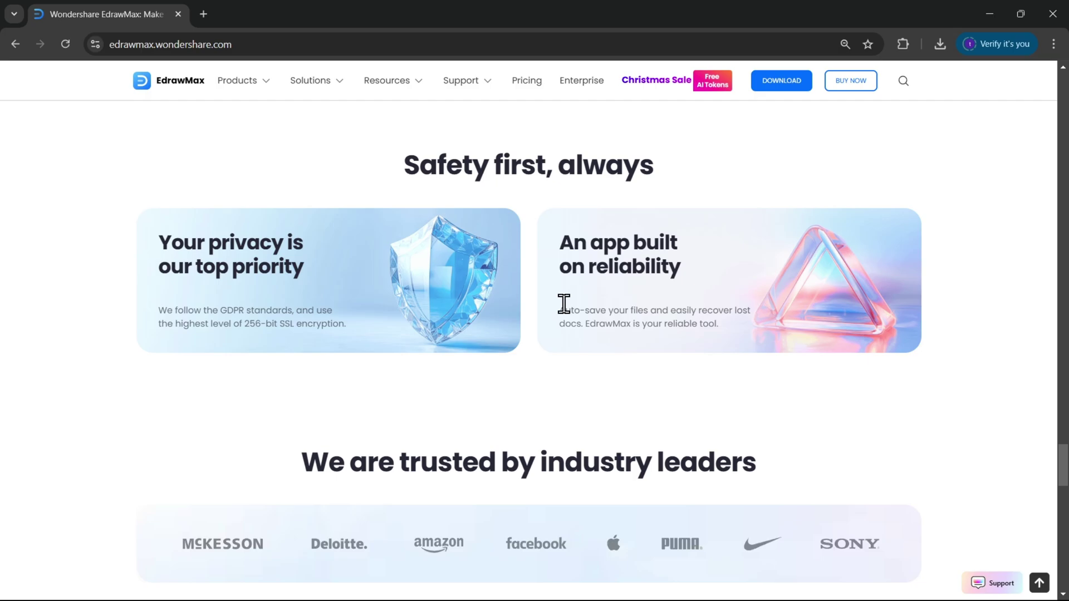
{"action": "scroll", "coordinate": [602, 366], "scroll_direction": "down", "scroll_amount": 2}
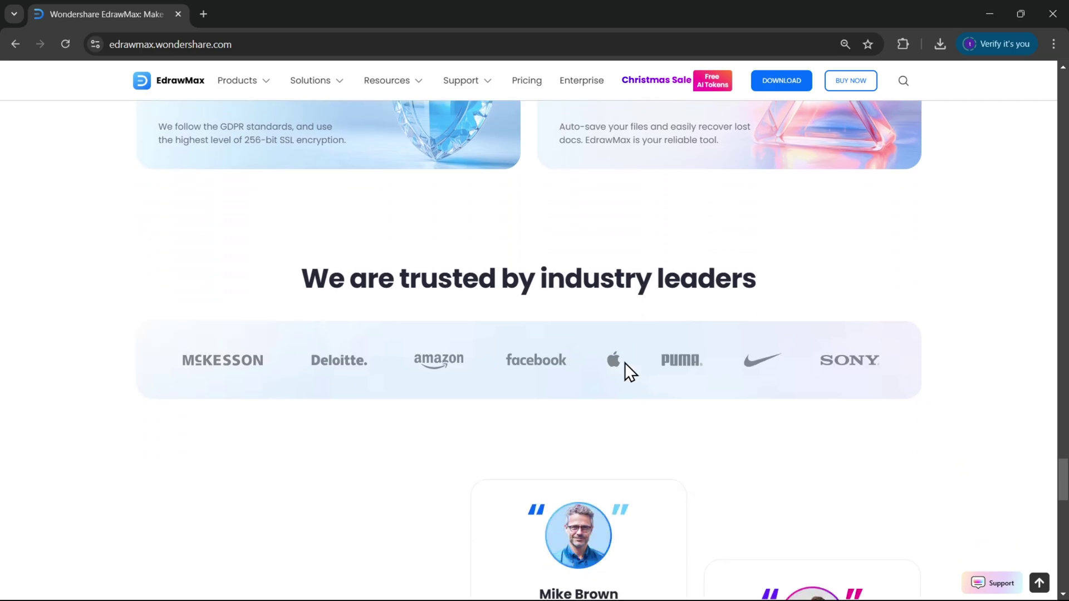
{"action": "scroll", "coordinate": [576, 361], "scroll_direction": "down", "scroll_amount": 2}
{"action": "scroll", "coordinate": [417, 324], "scroll_direction": "down", "scroll_amount": 2}
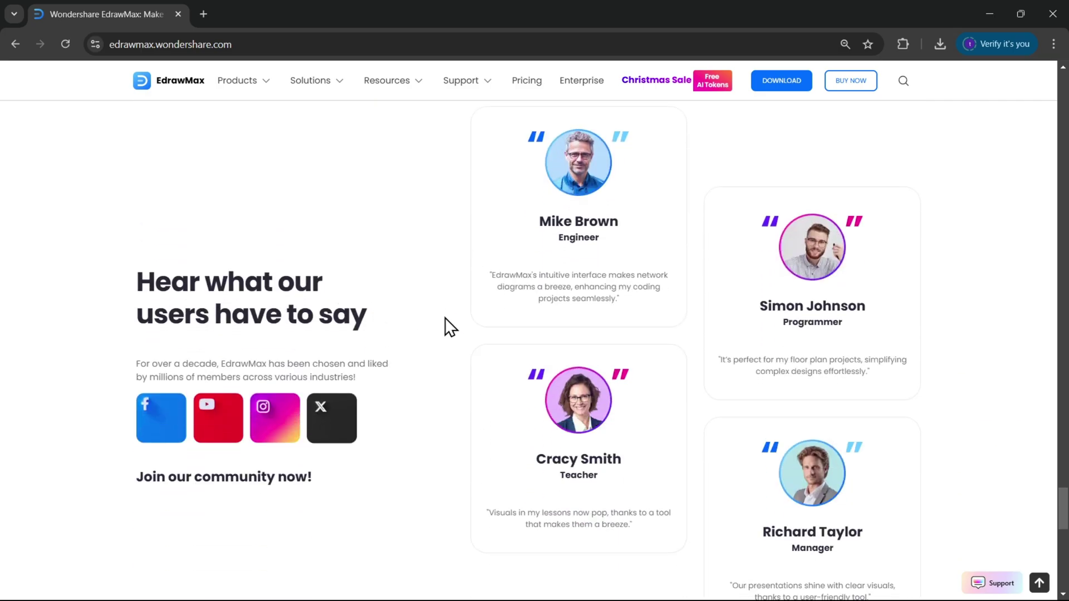
{"action": "scroll", "coordinate": [452, 323], "scroll_direction": "up", "scroll_amount": 3}
{"action": "scroll", "coordinate": [452, 324], "scroll_direction": "up", "scroll_amount": 3}
{"action": "scroll", "coordinate": [484, 319], "scroll_direction": "up", "scroll_amount": 4}
{"action": "scroll", "coordinate": [511, 316], "scroll_direction": "up", "scroll_amount": 1}
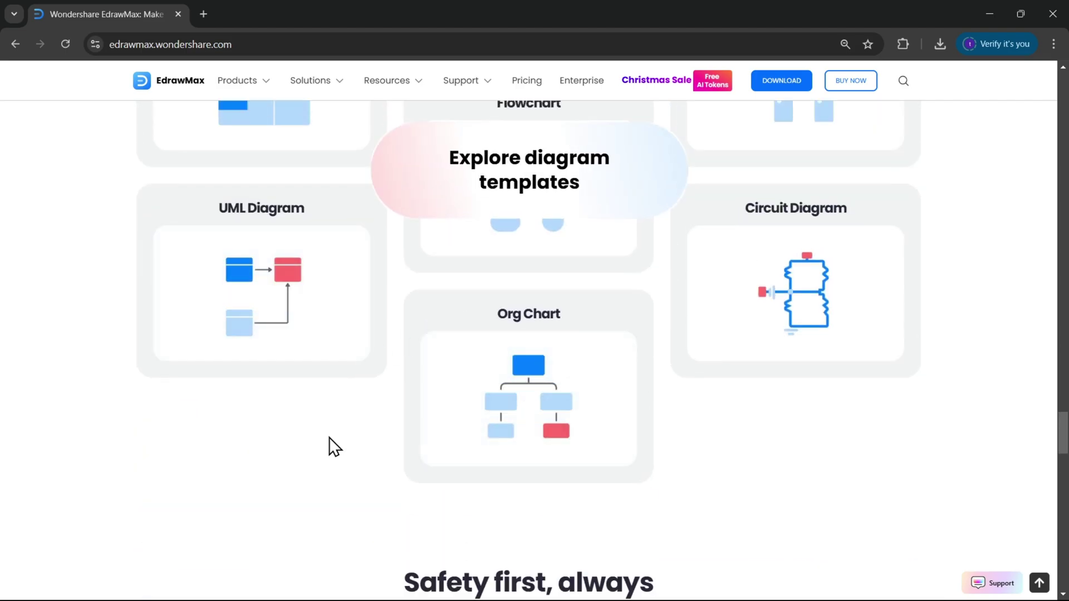
{"action": "scroll", "coordinate": [337, 433], "scroll_direction": "up", "scroll_amount": 10}
{"action": "scroll", "coordinate": [409, 210], "scroll_direction": "up", "scroll_amount": 10}
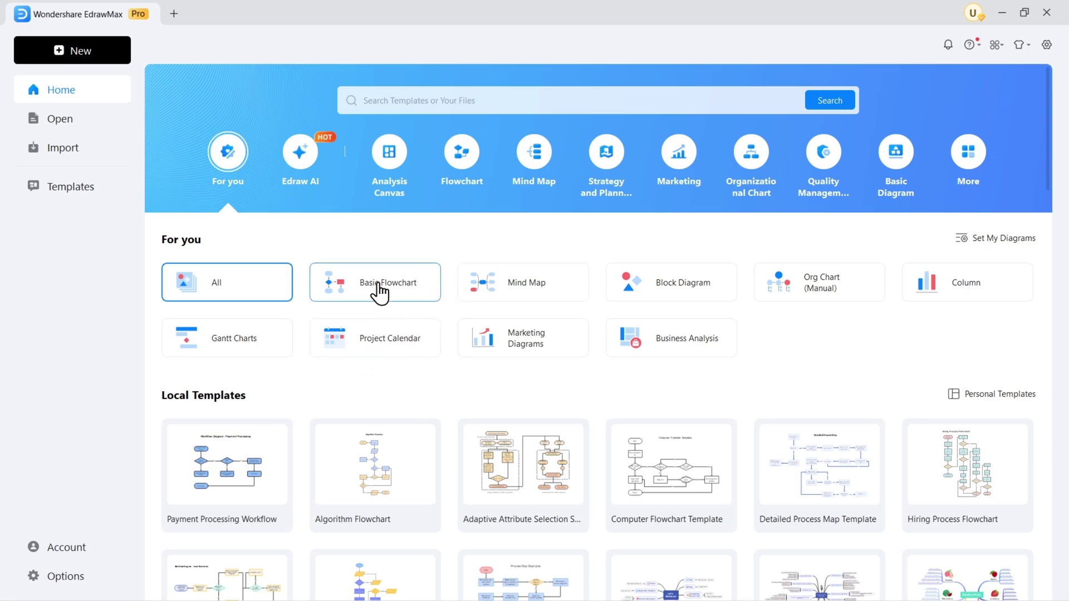
Browse the Basic Flowchart, Mind Map, All and Business Analysis templates, ending on Marketing Diagrams
{"action": "left_click", "coordinate": [388, 300]}
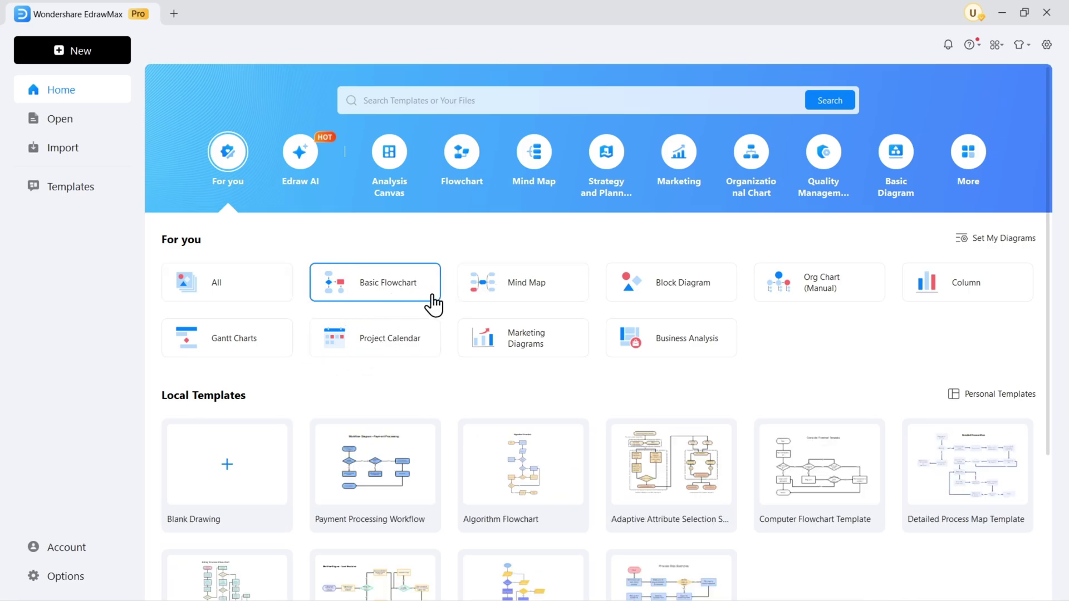
{"action": "left_click", "coordinate": [570, 289]}
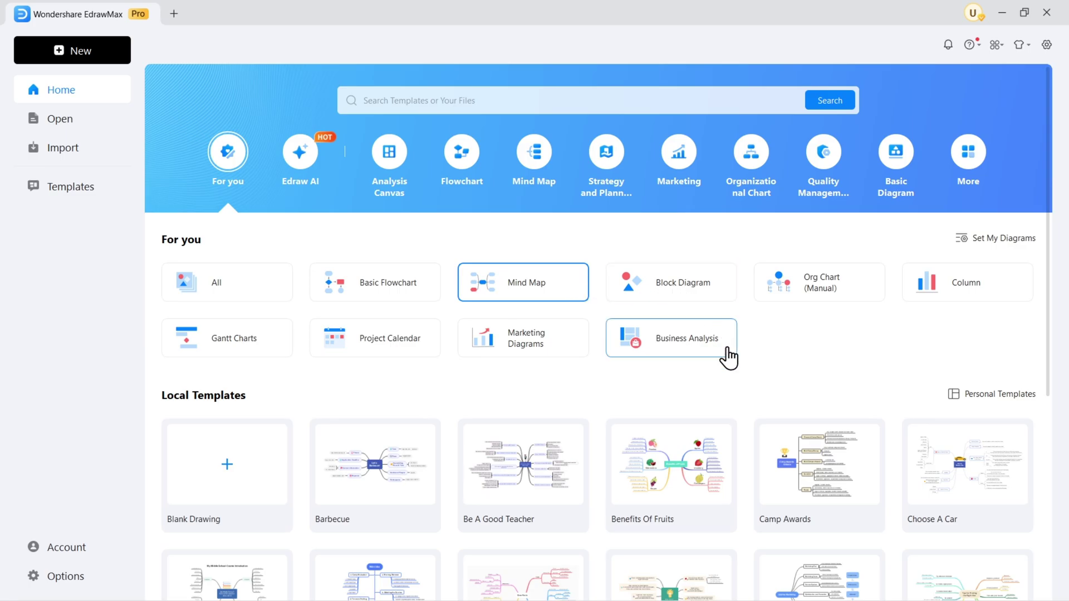
{"action": "left_click", "coordinate": [276, 287]}
{"action": "scroll", "coordinate": [284, 288], "scroll_direction": "down", "scroll_amount": 1}
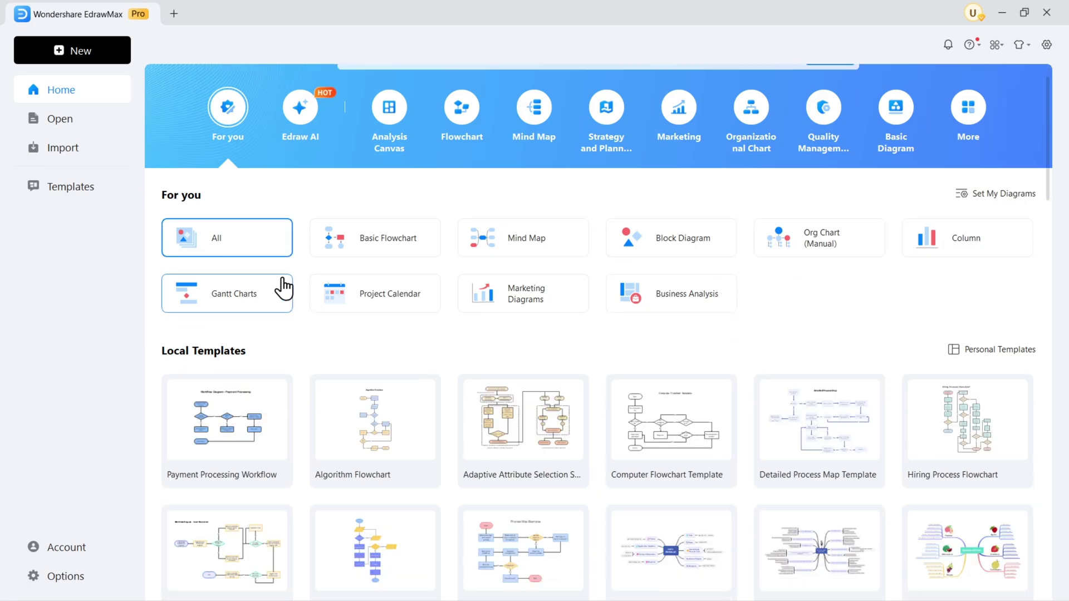
{"action": "scroll", "coordinate": [284, 288], "scroll_direction": "down", "scroll_amount": 1}
{"action": "scroll", "coordinate": [284, 288], "scroll_direction": "down", "scroll_amount": 1}
{"action": "scroll", "coordinate": [284, 289], "scroll_direction": "down", "scroll_amount": 1}
{"action": "scroll", "coordinate": [287, 285], "scroll_direction": "down", "scroll_amount": 1}
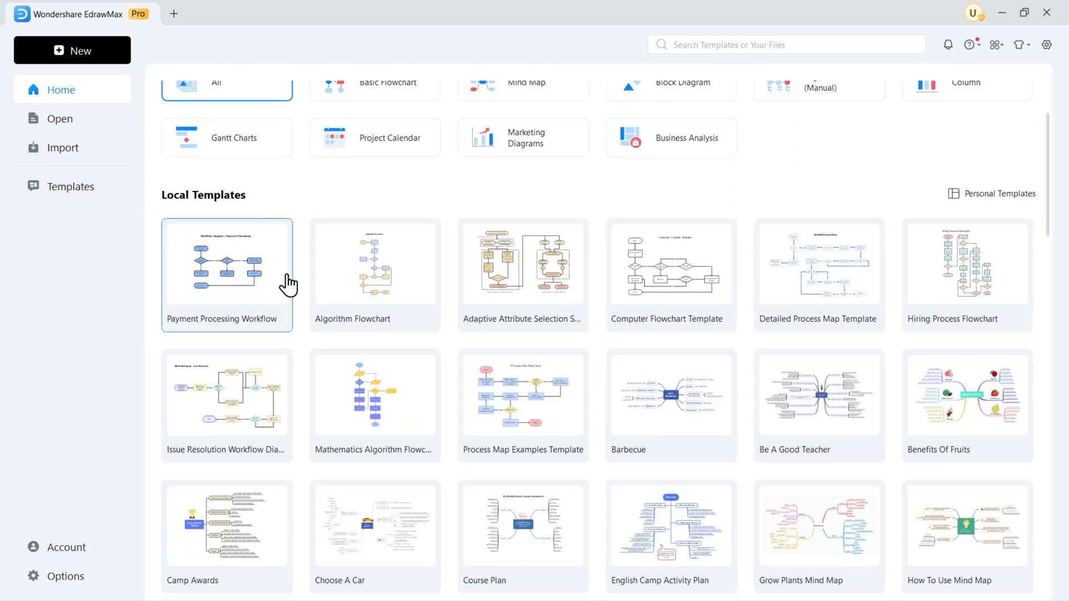
{"action": "scroll", "coordinate": [287, 282], "scroll_direction": "down", "scroll_amount": 1}
{"action": "scroll", "coordinate": [286, 282], "scroll_direction": "down", "scroll_amount": 2}
{"action": "scroll", "coordinate": [609, 436], "scroll_direction": "down", "scroll_amount": 1}
{"action": "scroll", "coordinate": [505, 226], "scroll_direction": "down", "scroll_amount": 1}
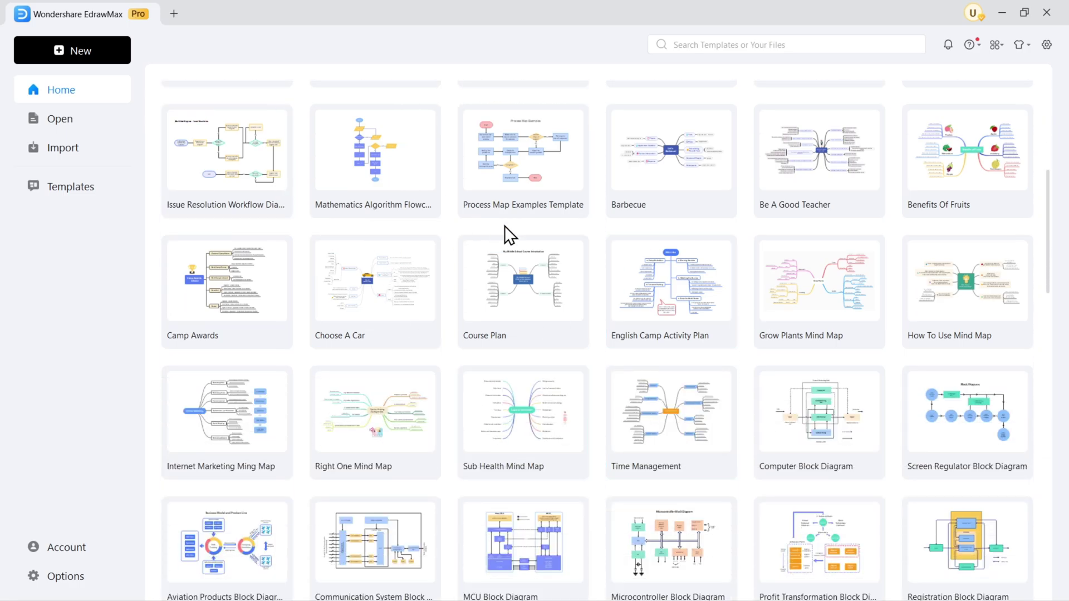
{"action": "scroll", "coordinate": [883, 279], "scroll_direction": "down", "scroll_amount": 2}
{"action": "scroll", "coordinate": [811, 354], "scroll_direction": "down", "scroll_amount": 4}
{"action": "scroll", "coordinate": [675, 358], "scroll_direction": "down", "scroll_amount": 3}
{"action": "scroll", "coordinate": [509, 448], "scroll_direction": "down", "scroll_amount": 3}
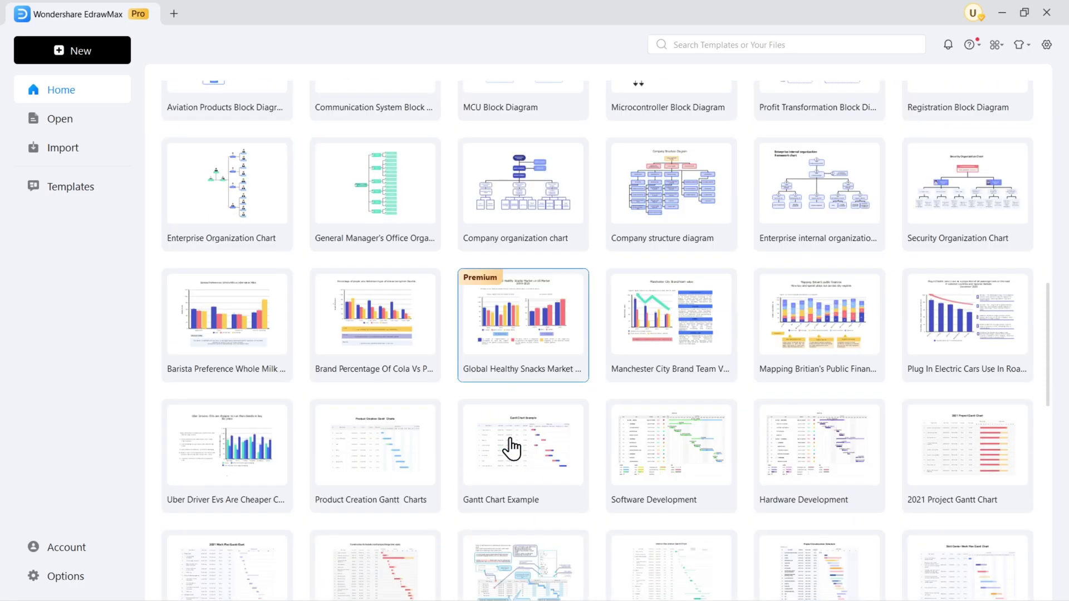
{"action": "scroll", "coordinate": [510, 448], "scroll_direction": "down", "scroll_amount": 4}
{"action": "scroll", "coordinate": [420, 453], "scroll_direction": "down", "scroll_amount": 3}
{"action": "scroll", "coordinate": [793, 352], "scroll_direction": "down", "scroll_amount": 4}
{"action": "scroll", "coordinate": [824, 487], "scroll_direction": "down", "scroll_amount": 3}
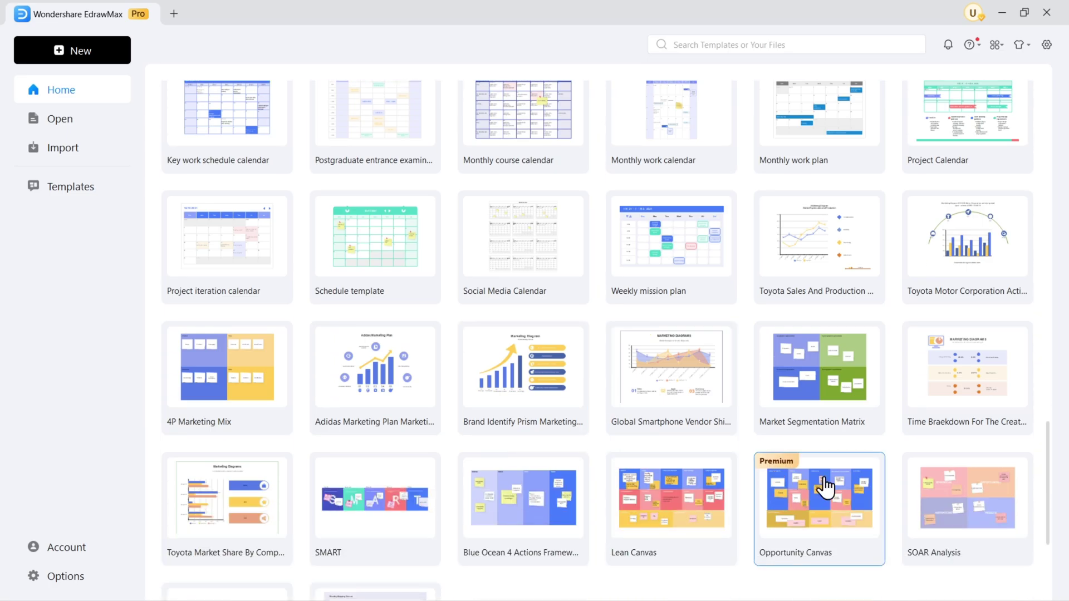
{"action": "scroll", "coordinate": [670, 515], "scroll_direction": "down", "scroll_amount": 1}
{"action": "scroll", "coordinate": [590, 500], "scroll_direction": "up", "scroll_amount": 2}
{"action": "scroll", "coordinate": [590, 500], "scroll_direction": "up", "scroll_amount": 3}
{"action": "scroll", "coordinate": [589, 500], "scroll_direction": "up", "scroll_amount": 4}
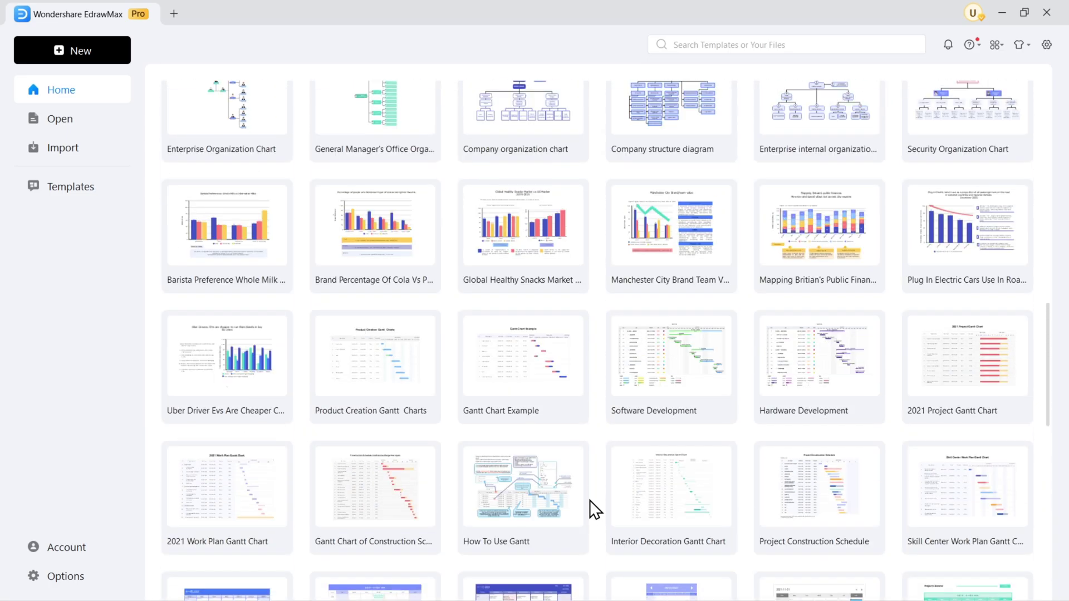
{"action": "scroll", "coordinate": [590, 500], "scroll_direction": "up", "scroll_amount": 4}
{"action": "scroll", "coordinate": [589, 500], "scroll_direction": "up", "scroll_amount": 2}
{"action": "scroll", "coordinate": [590, 501], "scroll_direction": "up", "scroll_amount": 3}
{"action": "scroll", "coordinate": [590, 501], "scroll_direction": "up", "scroll_amount": 2}
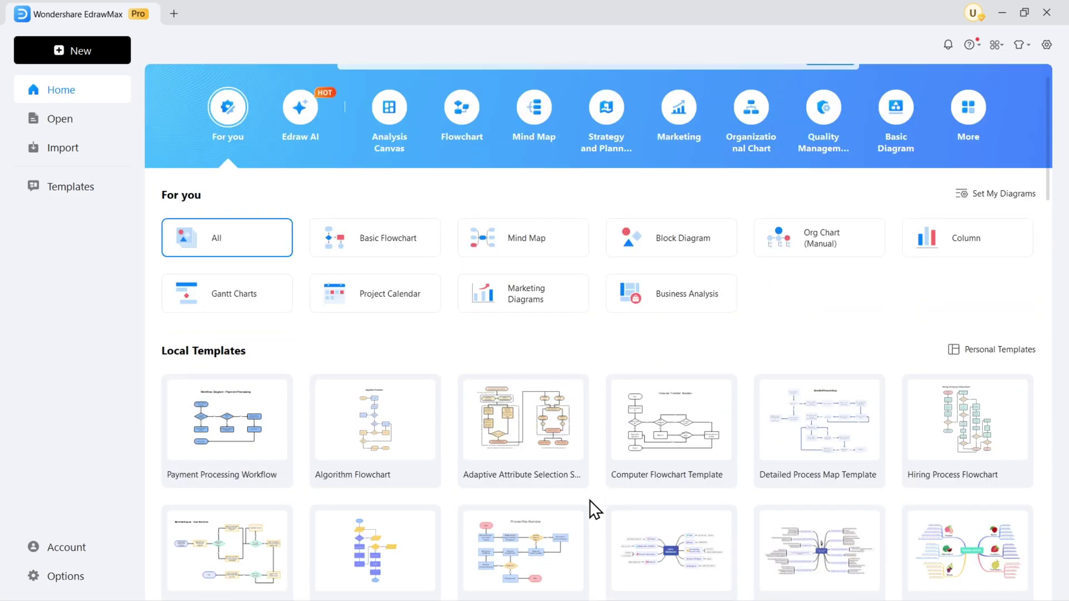
{"action": "scroll", "coordinate": [589, 500], "scroll_direction": "up", "scroll_amount": 1}
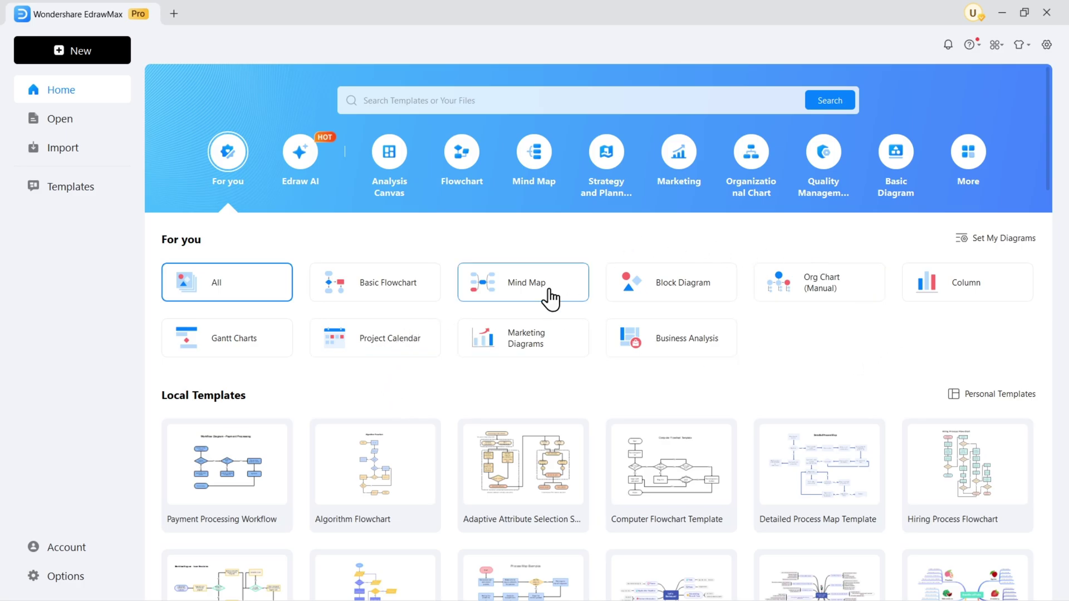
{"action": "scroll", "coordinate": [501, 311], "scroll_direction": "down", "scroll_amount": 1}
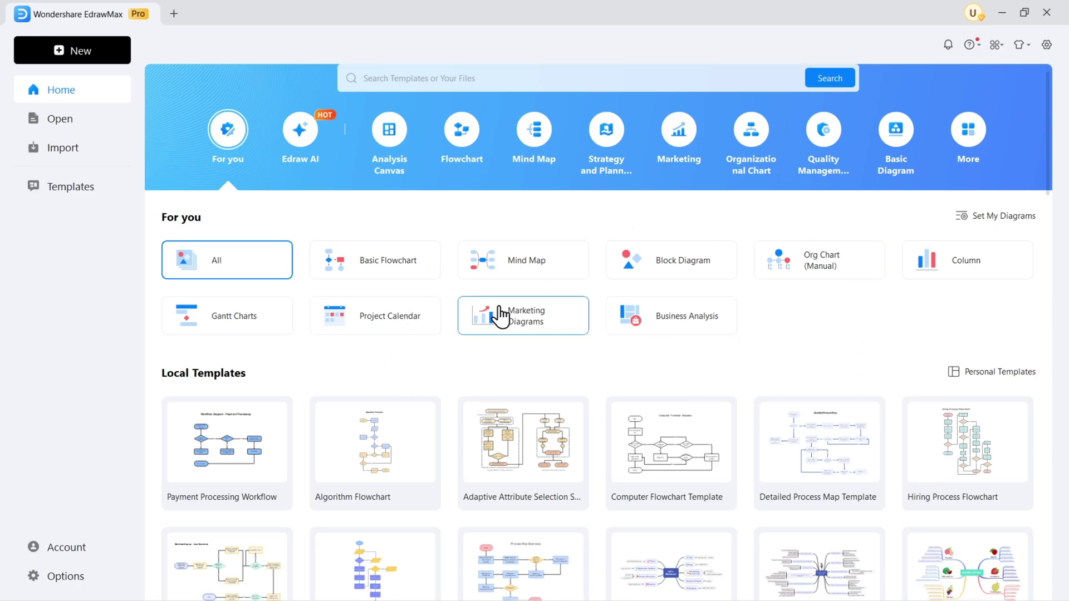
{"action": "left_click", "coordinate": [400, 270]}
{"action": "scroll", "coordinate": [518, 351], "scroll_direction": "down", "scroll_amount": 2}
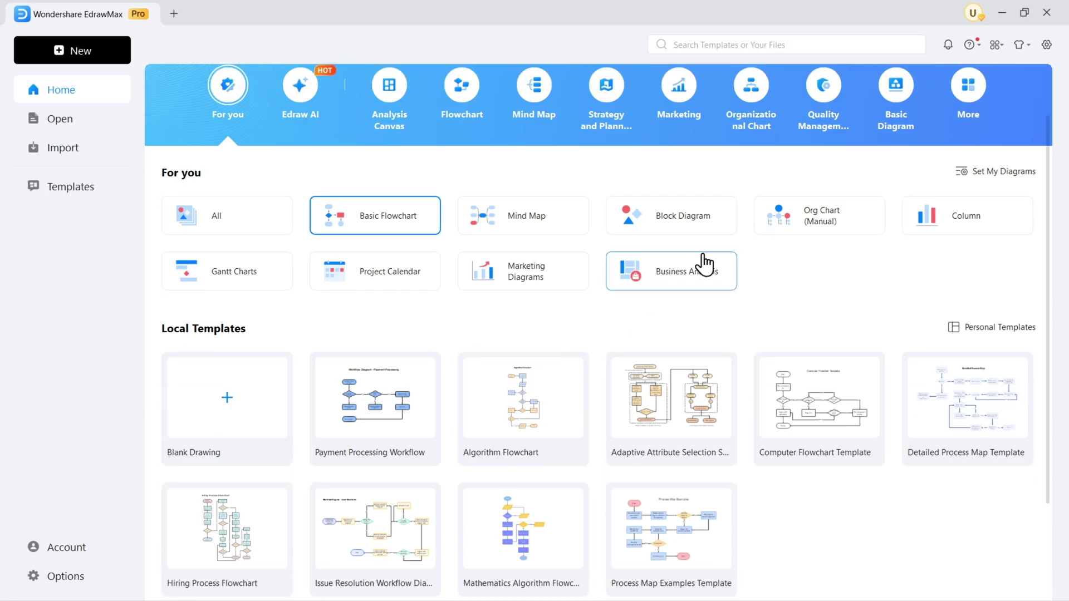
{"action": "left_click", "coordinate": [702, 260]}
{"action": "left_click", "coordinate": [541, 260]}
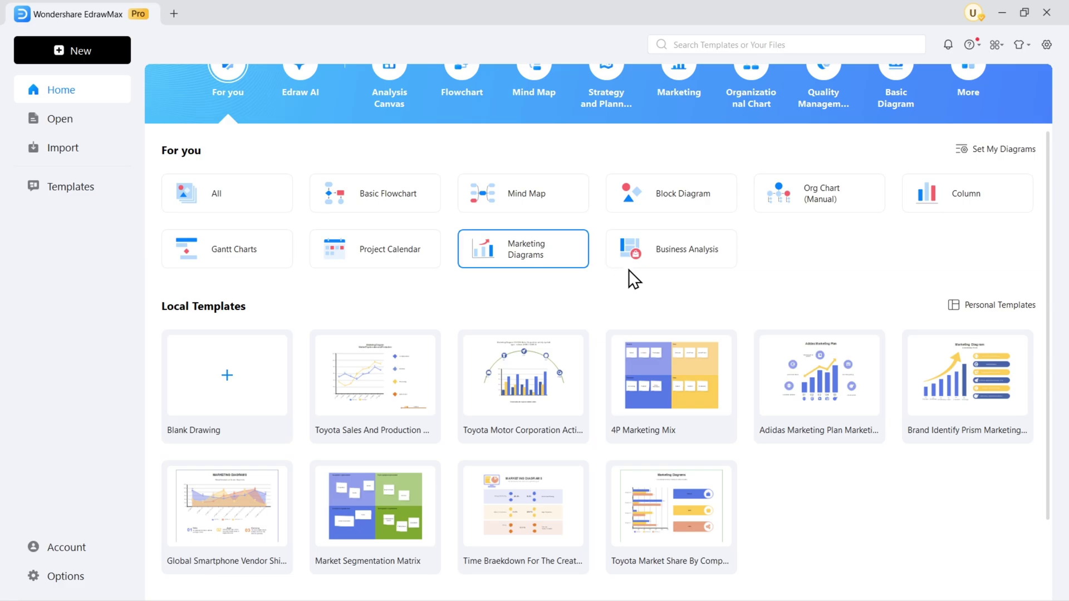
{"action": "scroll", "coordinate": [697, 270], "scroll_direction": "up", "scroll_amount": 2}
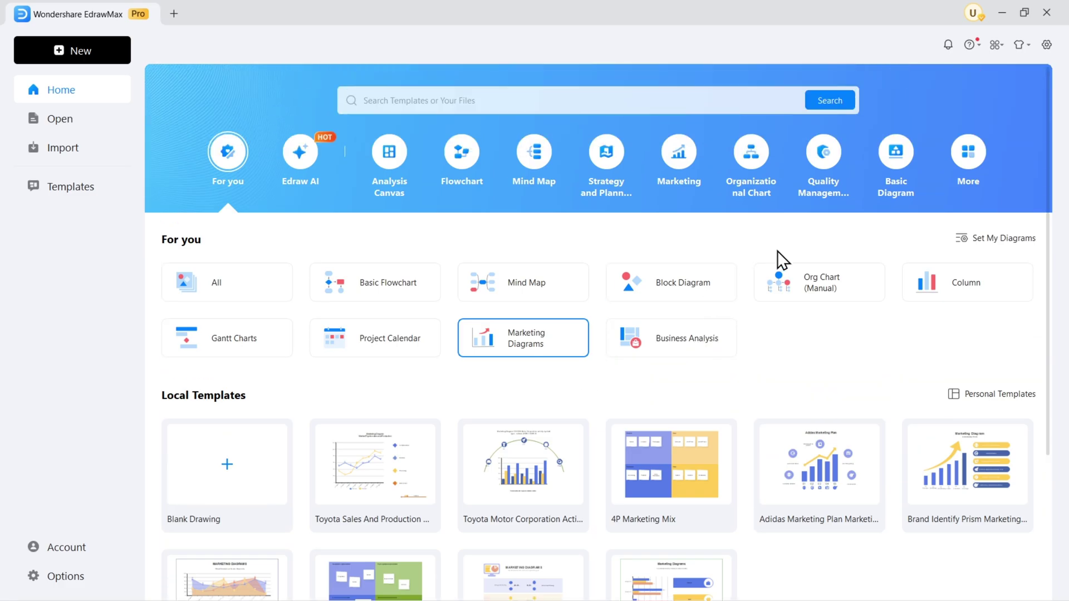
{"action": "left_click", "coordinate": [831, 167]}
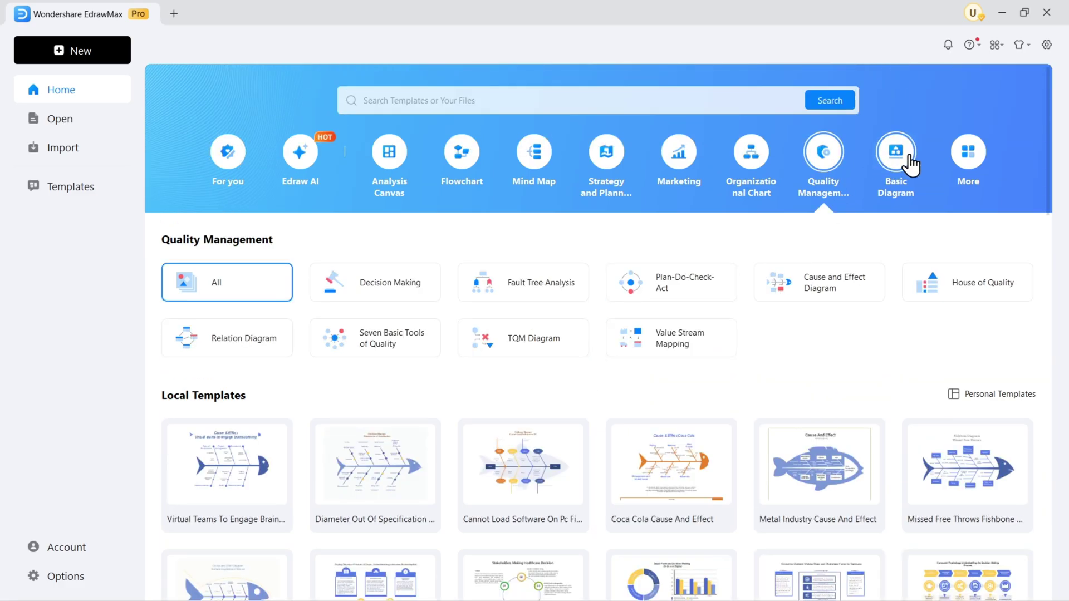
{"action": "left_click", "coordinate": [973, 173]}
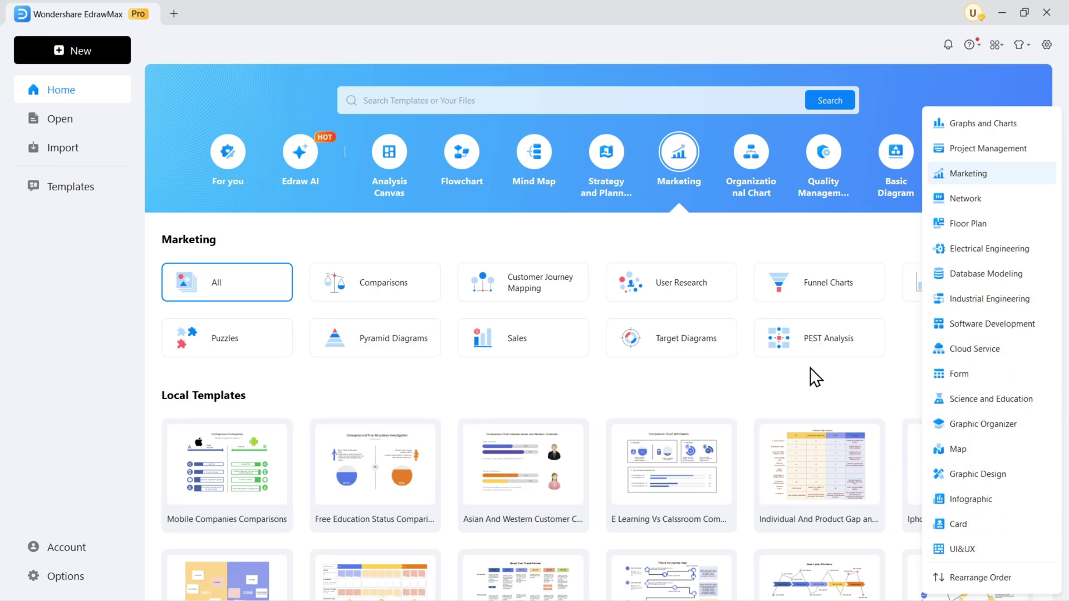
{"action": "left_click", "coordinate": [680, 376]}
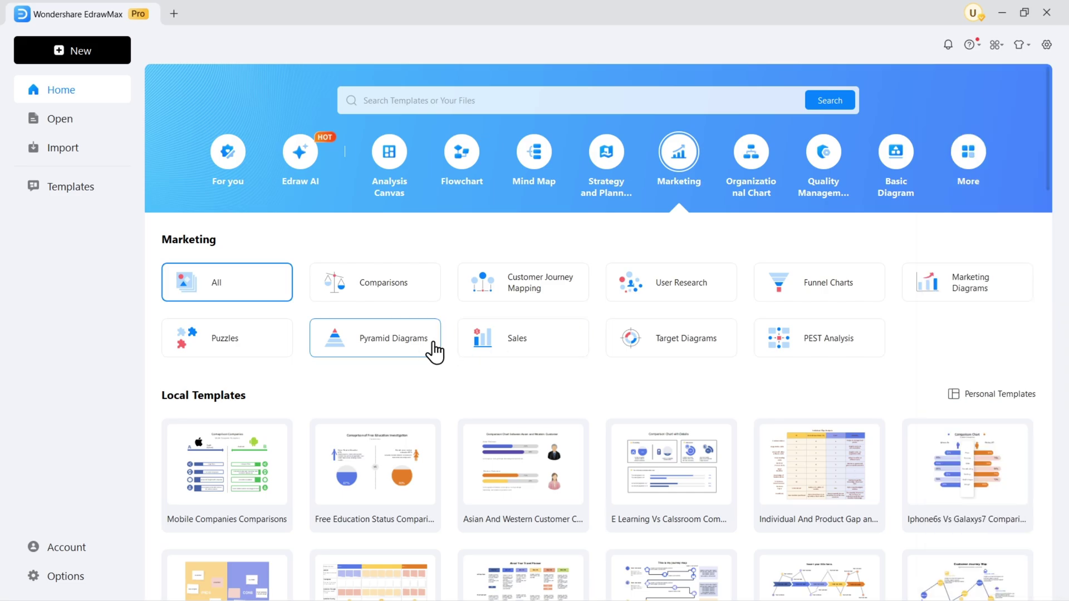
{"action": "left_click", "coordinate": [230, 171]}
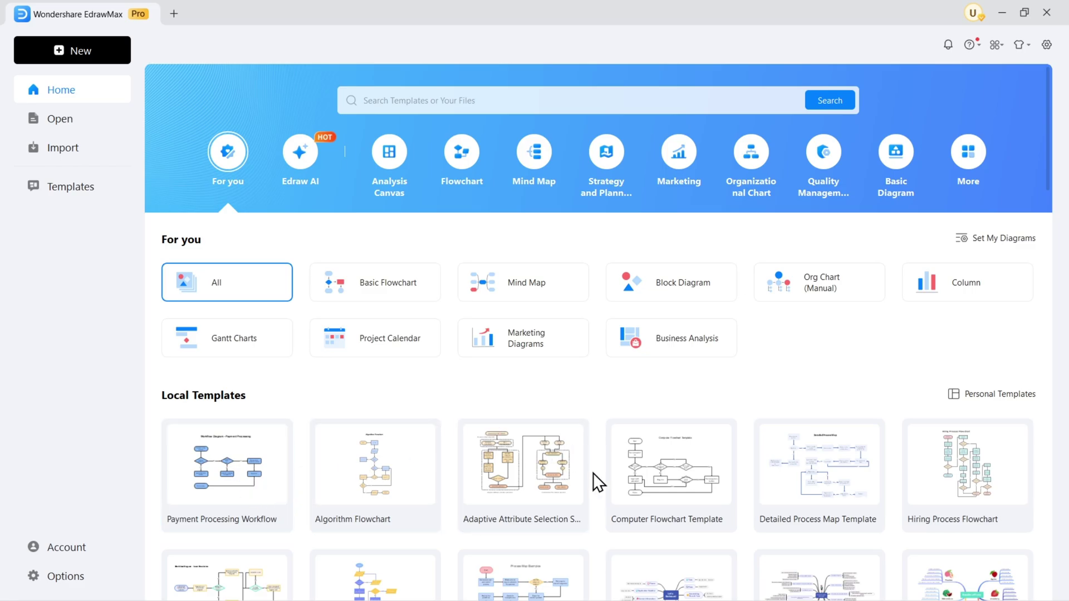
{"action": "scroll", "coordinate": [322, 477], "scroll_direction": "down", "scroll_amount": 2}
{"action": "scroll", "coordinate": [311, 477], "scroll_direction": "down", "scroll_amount": 1}
{"action": "scroll", "coordinate": [240, 234], "scroll_direction": "up", "scroll_amount": 3}
{"action": "left_click", "coordinate": [403, 99]}
Switch the Home screen to the Edraw AI tab
{"action": "left_click", "coordinate": [302, 172]}
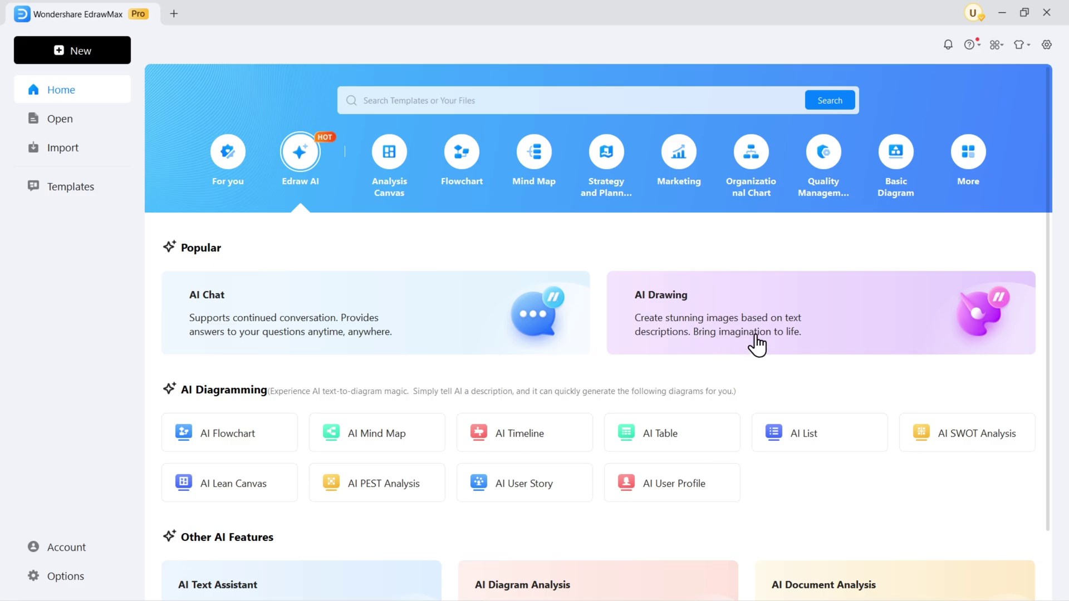
{"action": "scroll", "coordinate": [437, 420], "scroll_direction": "down", "scroll_amount": 2}
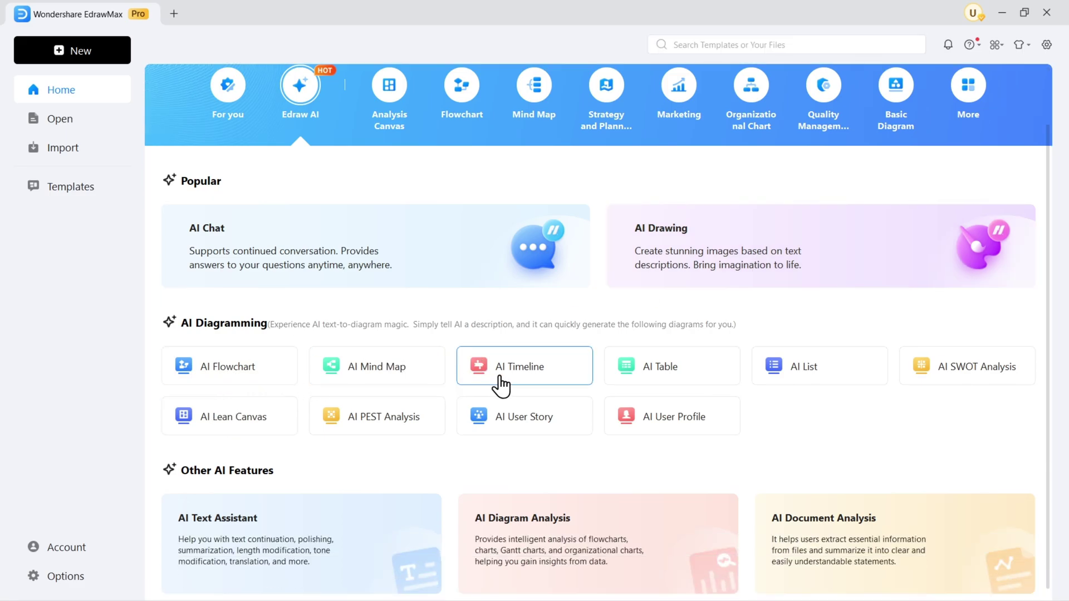
Ask Edraw AI to 'create a flowchart about project plan' and confirm drawing it
{"action": "left_click", "coordinate": [797, 367]}
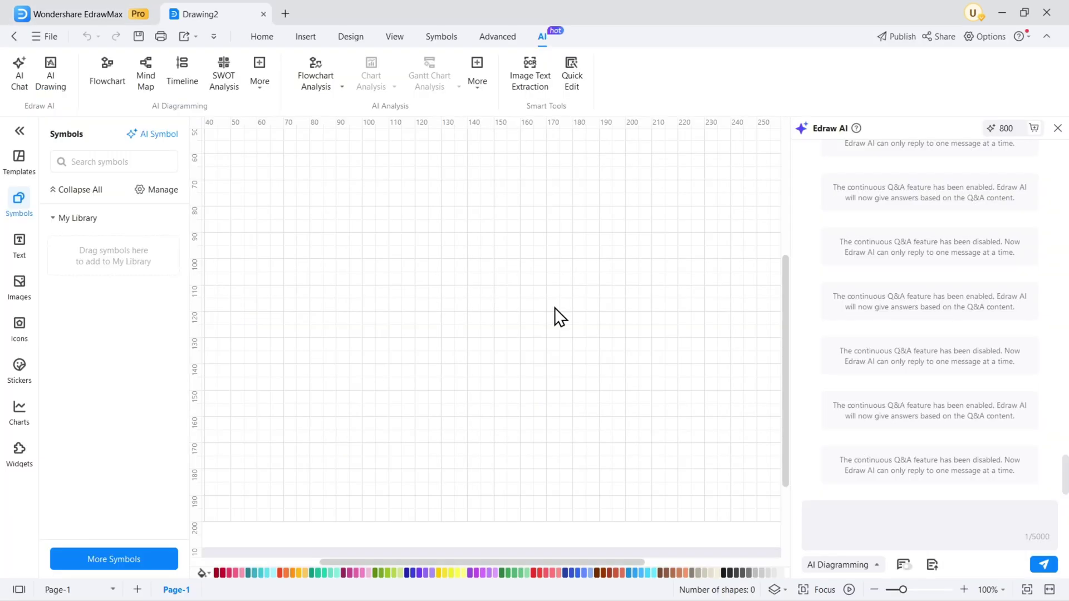
{"action": "scroll", "coordinate": [555, 307], "scroll_direction": "down", "scroll_amount": 3}
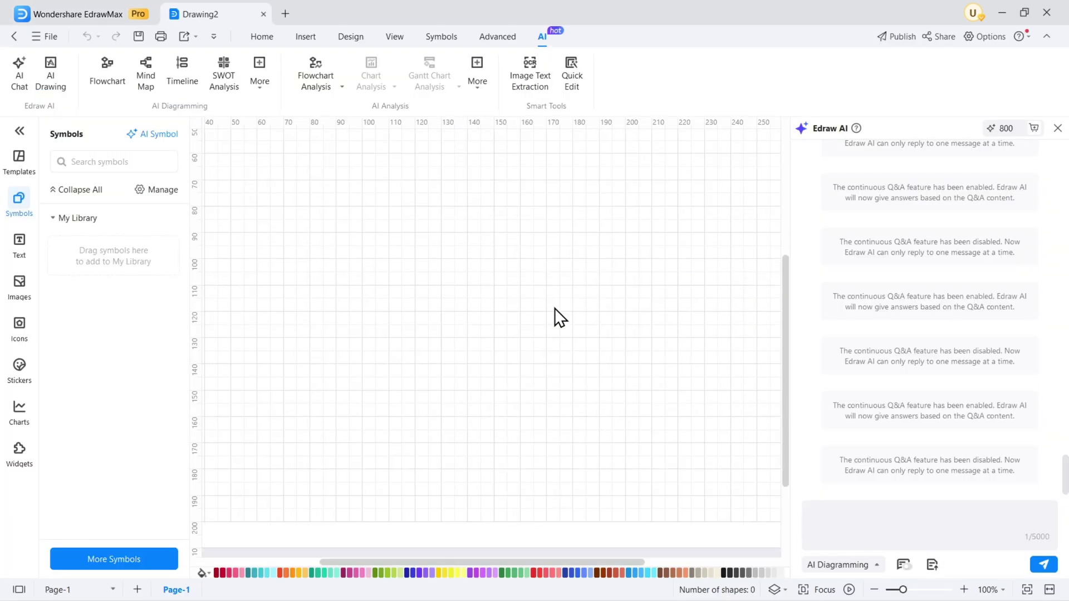
{"action": "left_click", "coordinate": [851, 510]}
{"action": "type", "text": "create a flowchart"}
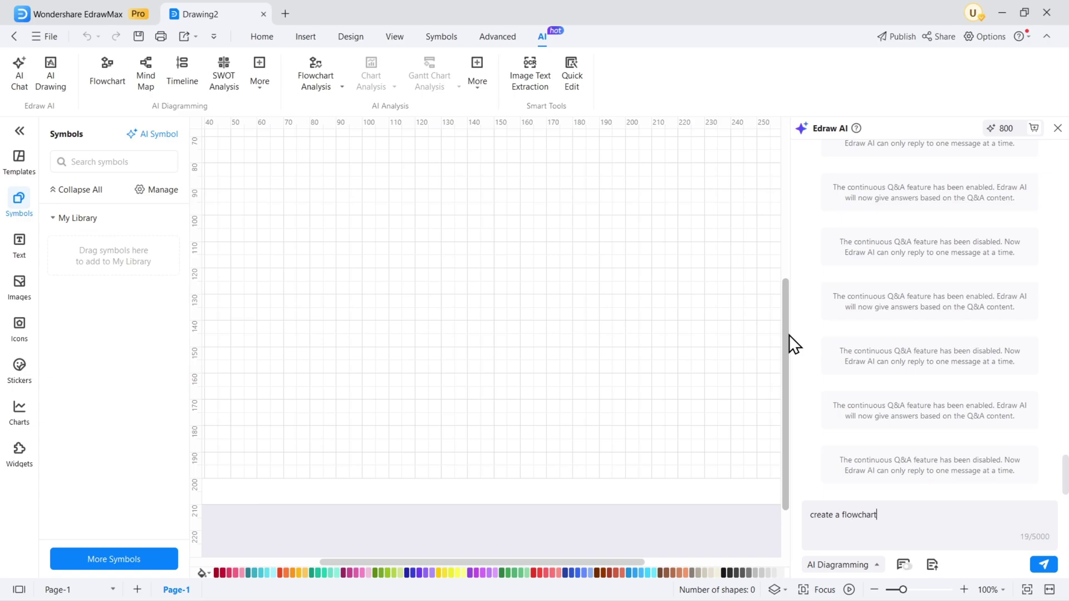
{"action": "type", "text": "an"}
{"action": "key", "text": "Return"}
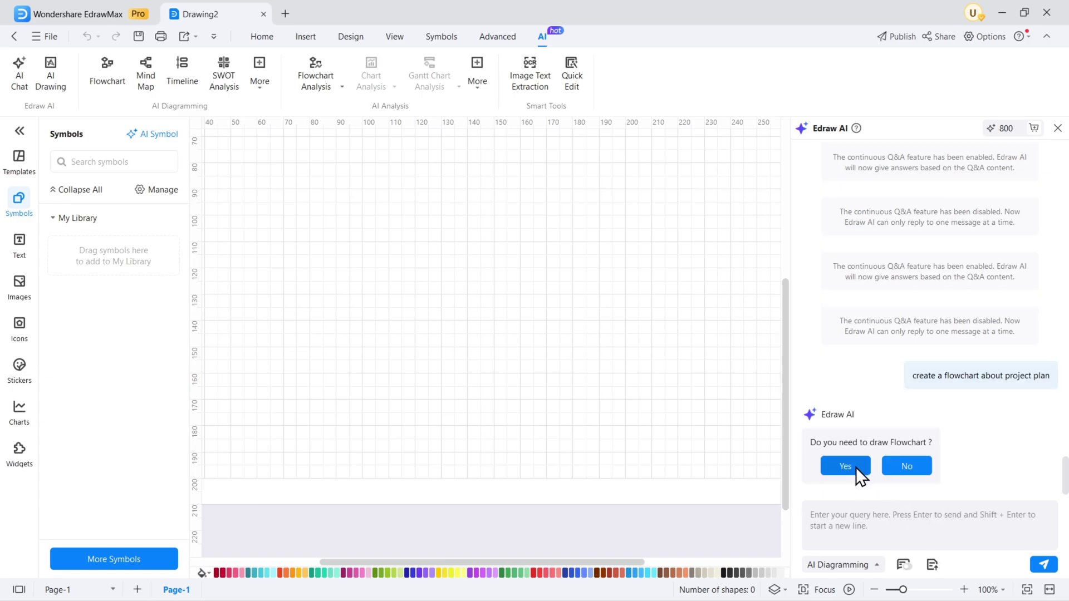
{"action": "left_click", "coordinate": [846, 467]}
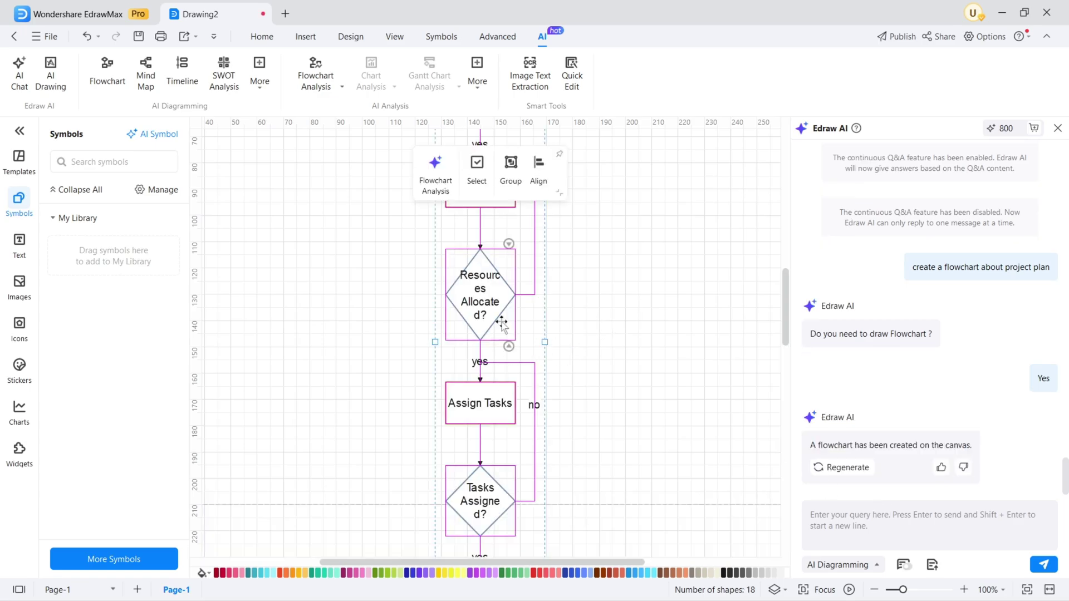
{"action": "scroll", "coordinate": [507, 355], "scroll_direction": "up", "scroll_amount": 3}
{"action": "scroll", "coordinate": [507, 355], "scroll_direction": "up", "scroll_amount": 5}
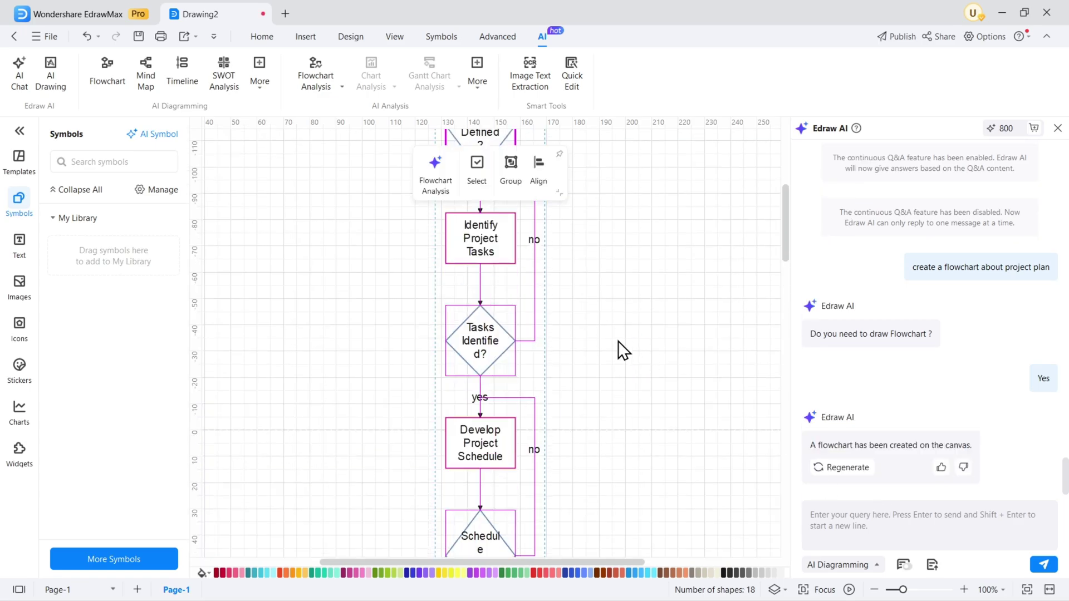
{"action": "scroll", "coordinate": [618, 341], "scroll_direction": "up", "scroll_amount": 3}
{"action": "scroll", "coordinate": [549, 244], "scroll_direction": "up", "scroll_amount": 3}
{"action": "scroll", "coordinate": [498, 254], "scroll_direction": "down", "scroll_amount": 2}
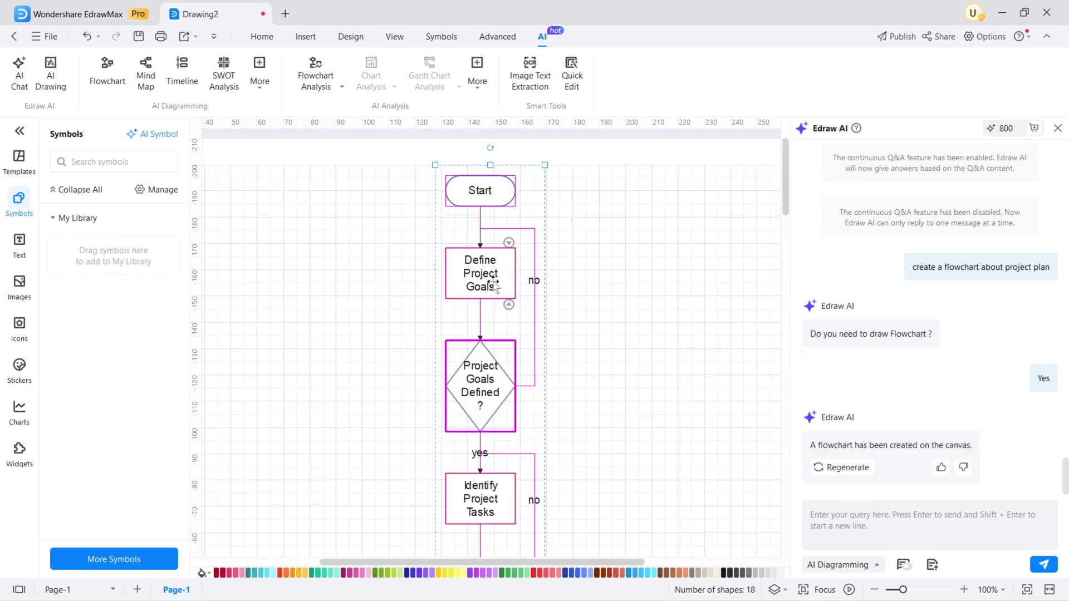
{"action": "scroll", "coordinate": [499, 334], "scroll_direction": "up", "scroll_amount": 3}
{"action": "left_click", "coordinate": [941, 468]}
{"action": "left_click", "coordinate": [861, 565]}
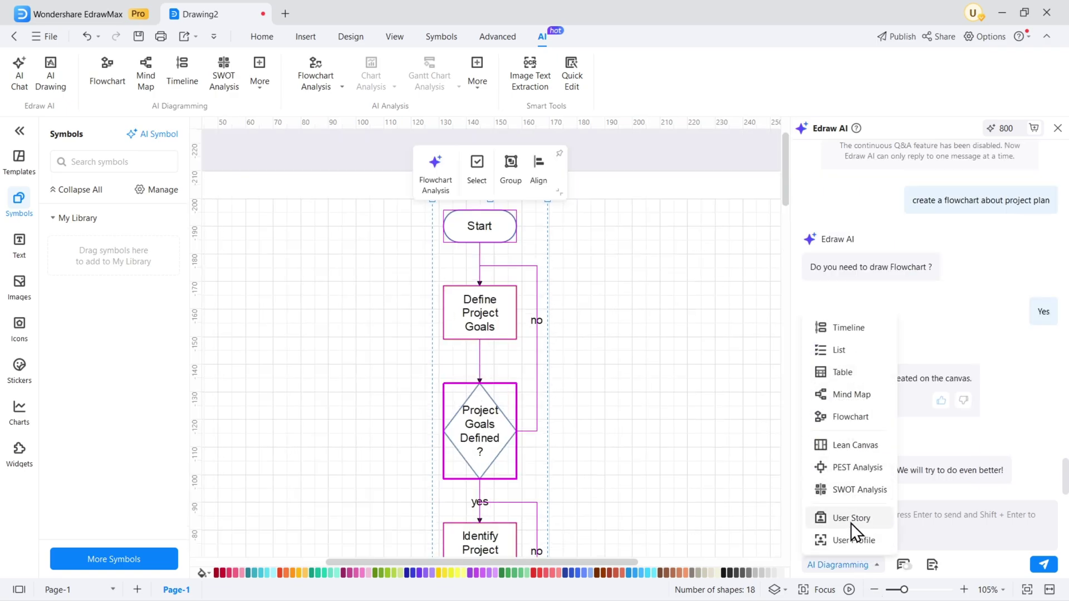
Switch Edraw AI to Mind Map and send the 'project planning' topic
{"action": "left_click", "coordinate": [867, 393]}
{"action": "type", "text": "project planning"}
{"action": "key", "text": "Return"}
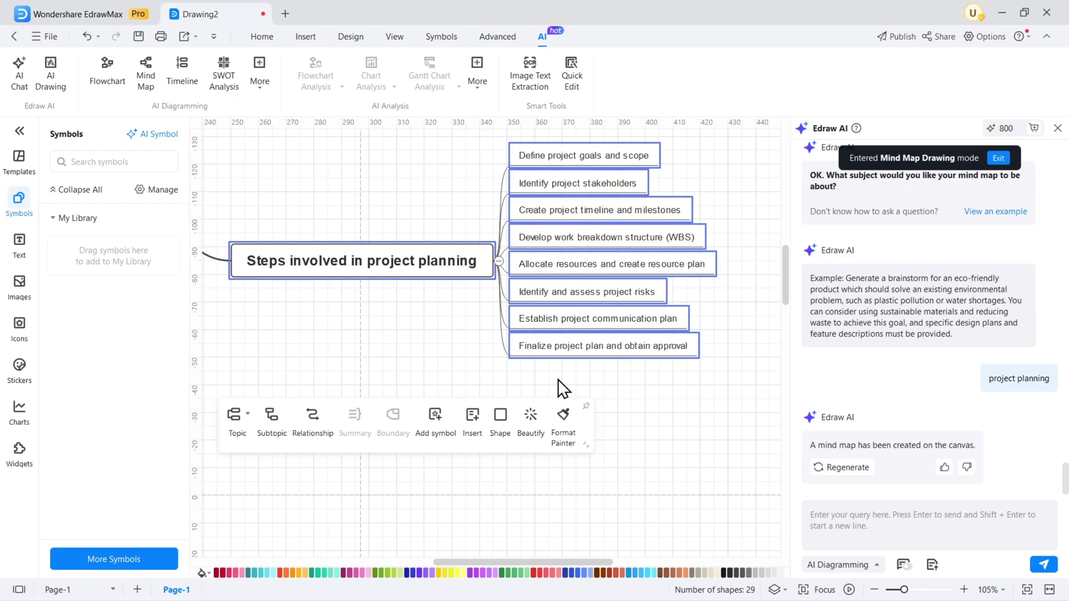
Make the Start shape read START in bold italics at font size 16
{"action": "left_click", "coordinate": [84, 40]}
{"action": "key", "text": "ctrl+z"}
{"action": "key", "text": "ctrl+z"}
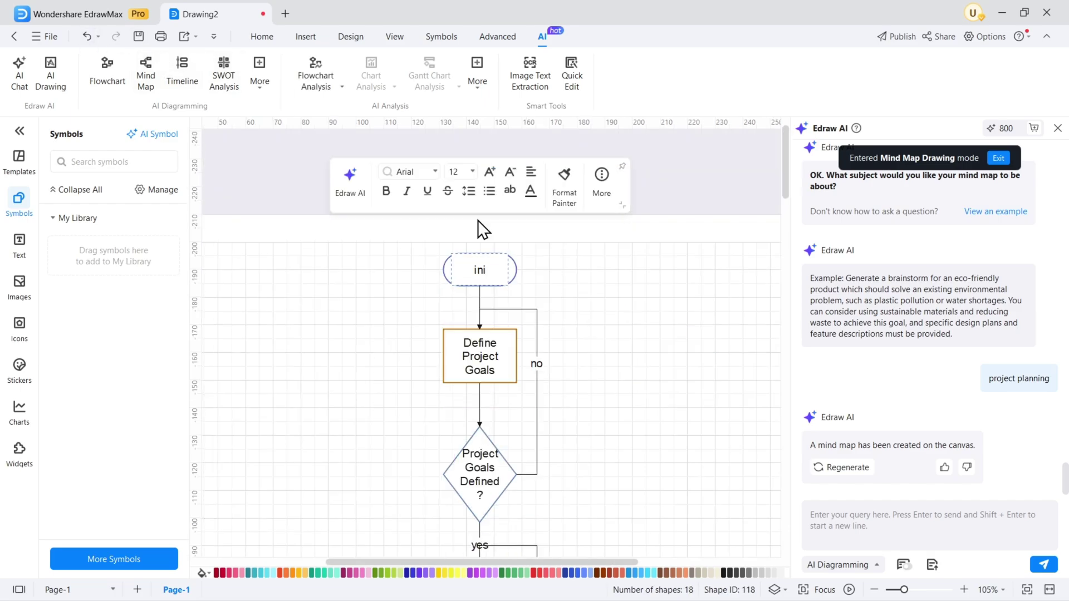
{"action": "key", "text": "ctrl+z"}
{"action": "left_click", "coordinate": [473, 172]}
{"action": "left_click", "coordinate": [462, 348]}
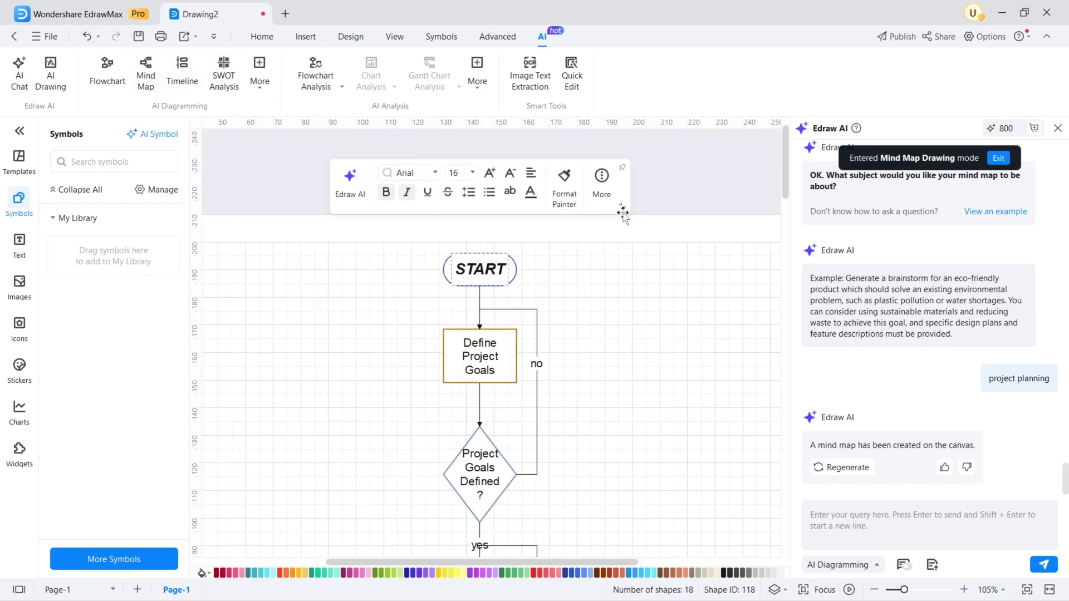
Try and remove a blue highlight on START, then apply the pink quick style
{"action": "left_click", "coordinate": [508, 193]}
{"action": "left_click", "coordinate": [540, 294]}
{"action": "left_click", "coordinate": [510, 191]}
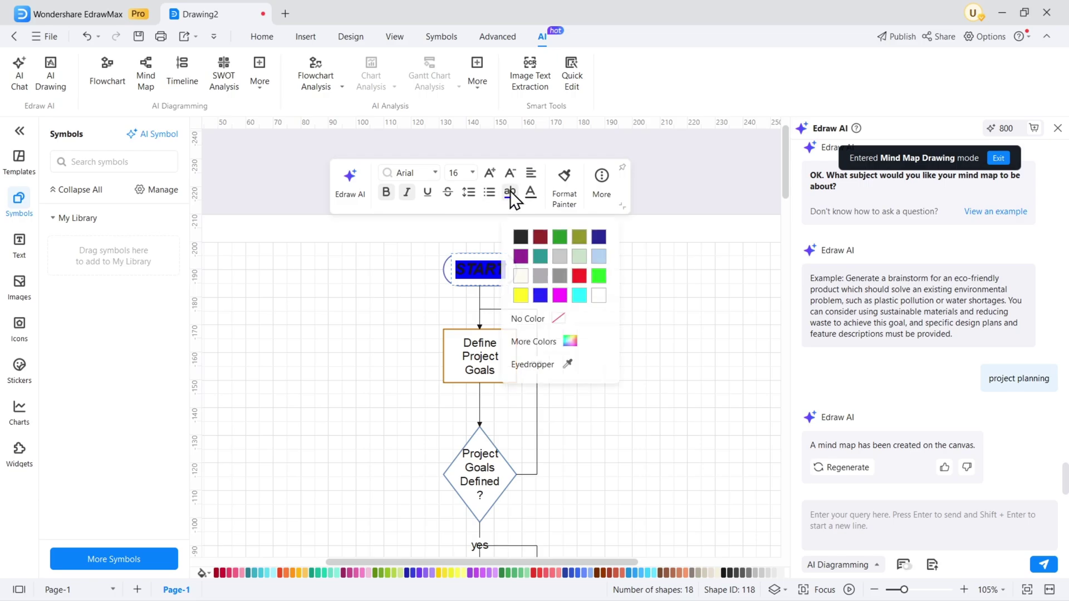
{"action": "left_click", "coordinate": [561, 319]}
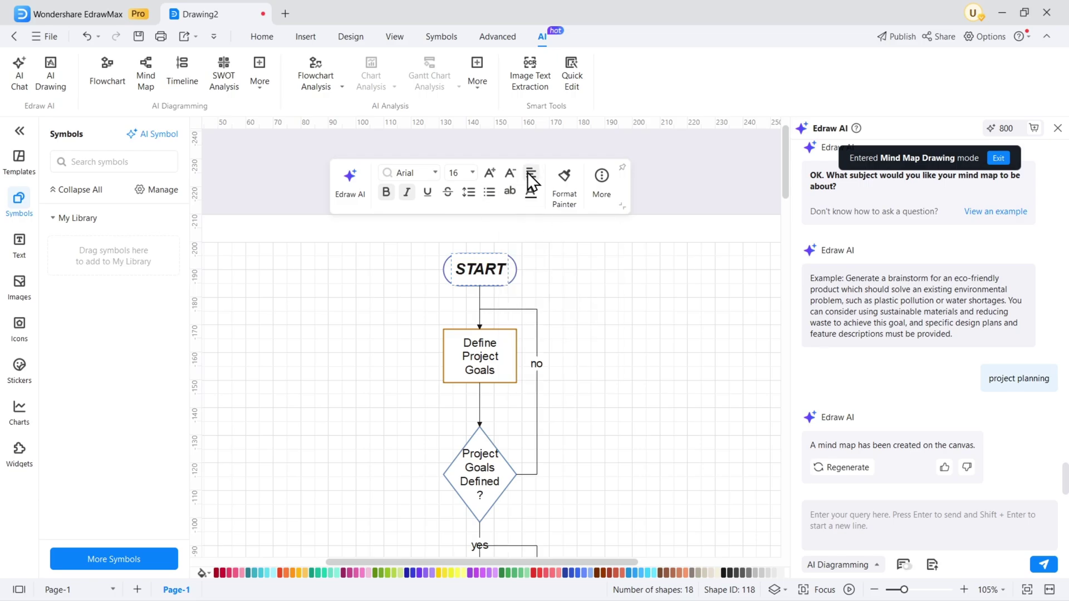
{"action": "left_click", "coordinate": [566, 178]}
{"action": "left_click", "coordinate": [478, 172]}
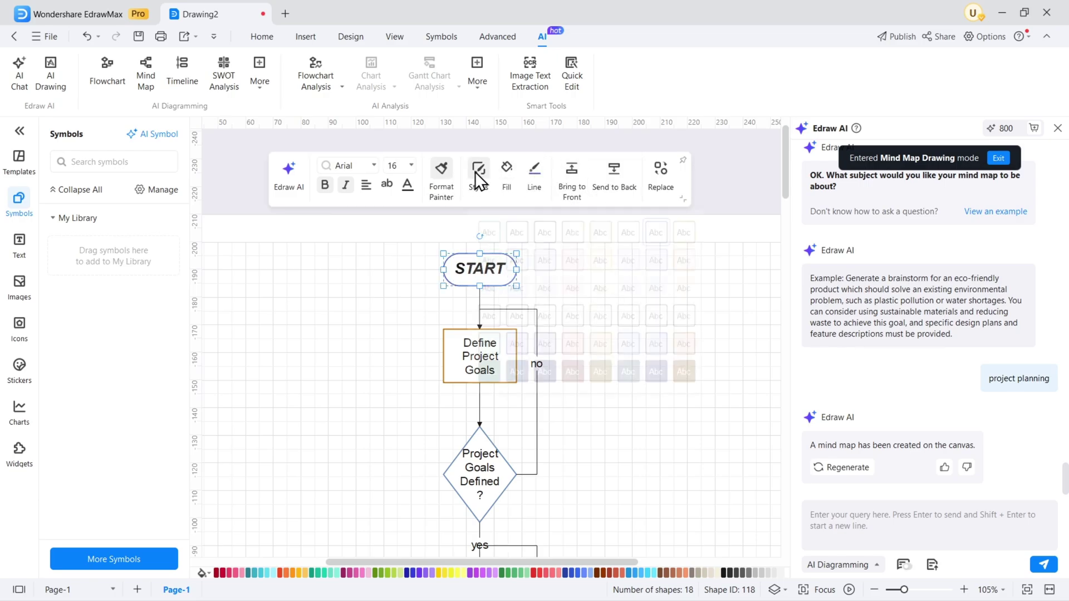
{"action": "left_click", "coordinate": [565, 339]}
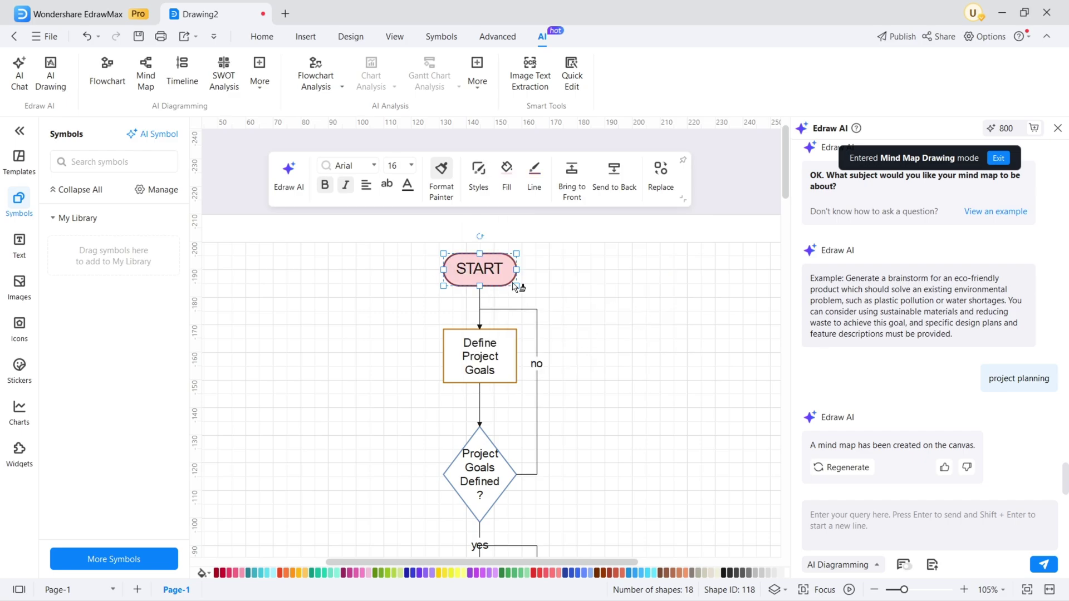
{"action": "left_click", "coordinate": [479, 171]}
{"action": "left_click", "coordinate": [478, 172]}
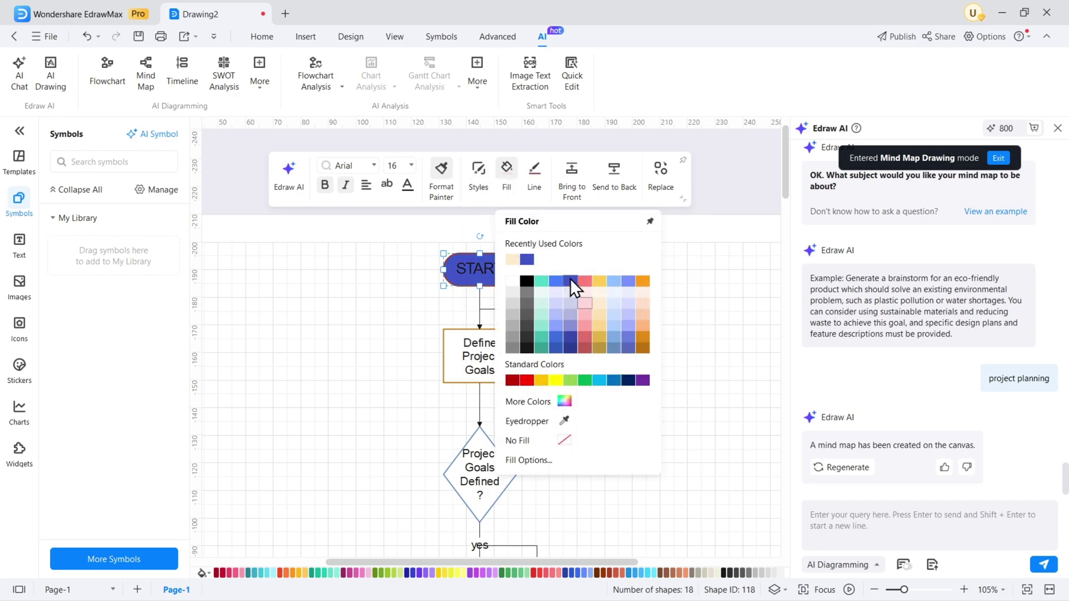
Add connected boxes, including Merge Plan, to the right of Define Project Goals
{"action": "key", "text": "Escape"}
{"action": "scroll", "coordinate": [529, 275], "scroll_direction": "down", "scroll_amount": 2}
{"action": "left_click", "coordinate": [536, 269]}
{"action": "left_click", "coordinate": [919, 325]}
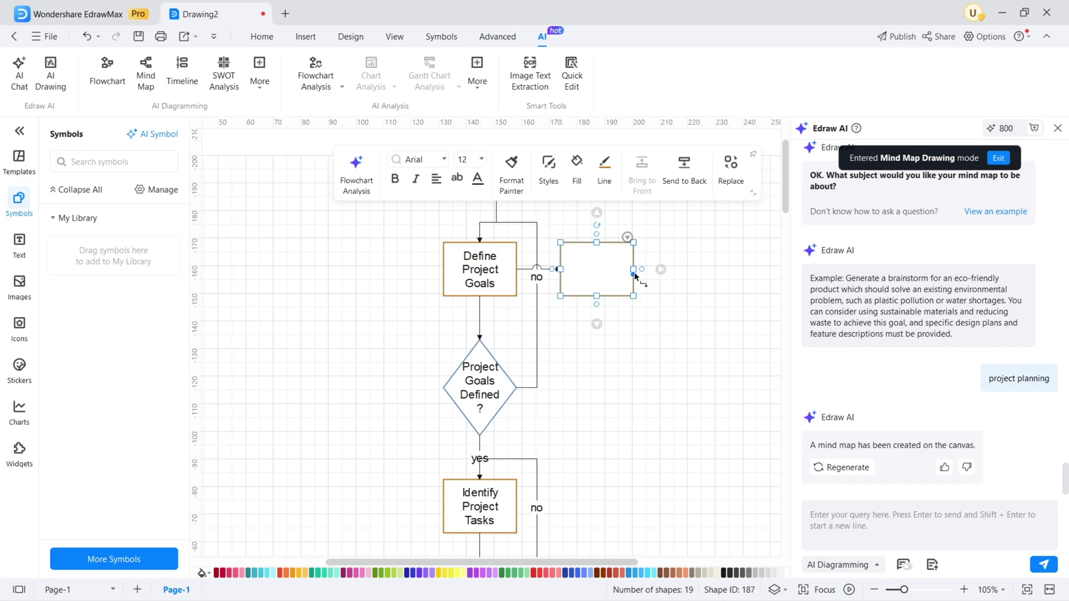
{"action": "double_click", "coordinate": [582, 271]}
{"action": "type", "text": "CONTINUE"}
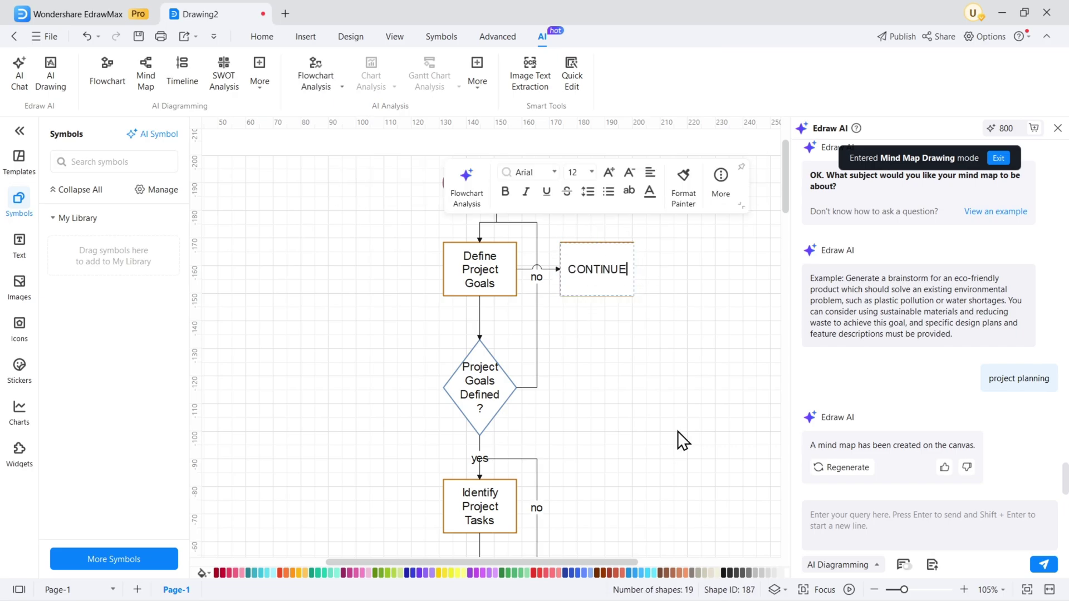
{"action": "key", "text": "Return"}
{"action": "type", "text": "Merge Plan"}
{"action": "scroll", "coordinate": [706, 382], "scroll_direction": "down", "scroll_amount": 2}
{"action": "left_click", "coordinate": [647, 280]}
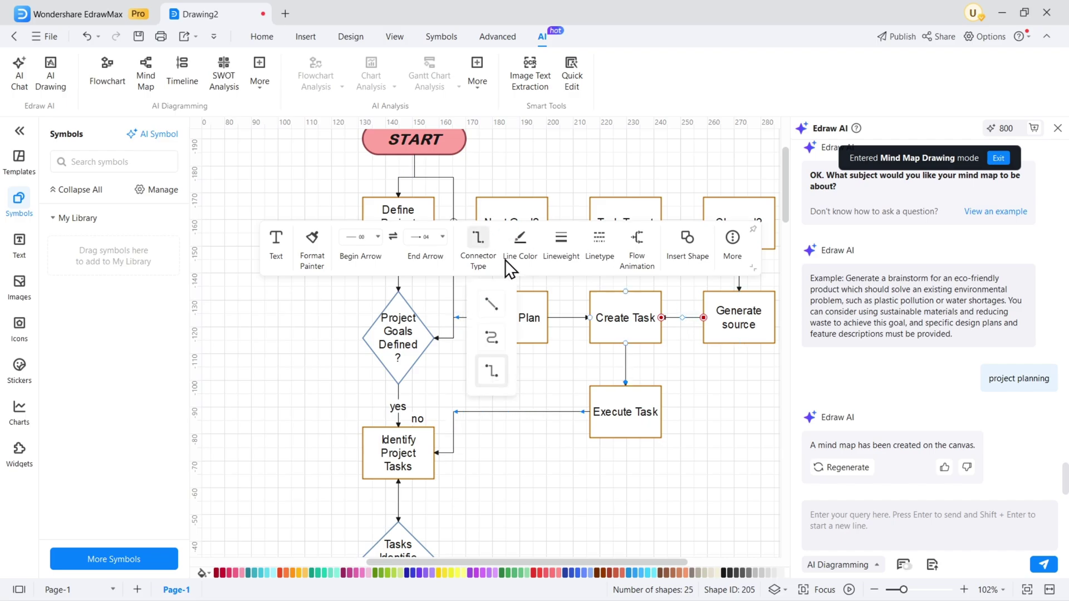
Change the connector's routing style and give it a pink flow animation
{"action": "left_click", "coordinate": [498, 340]}
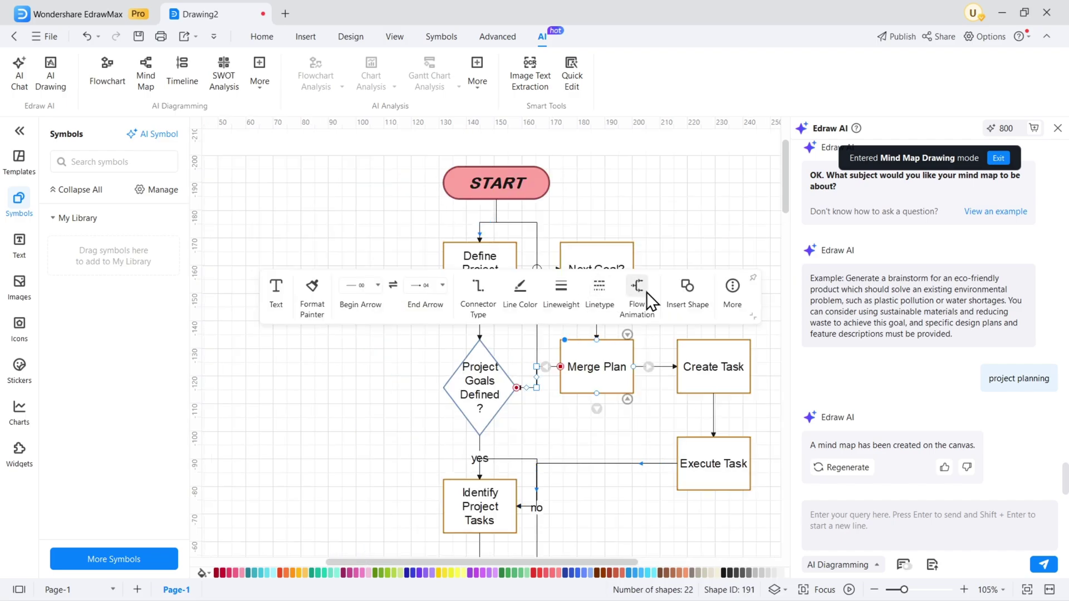
{"action": "left_click", "coordinate": [636, 288]}
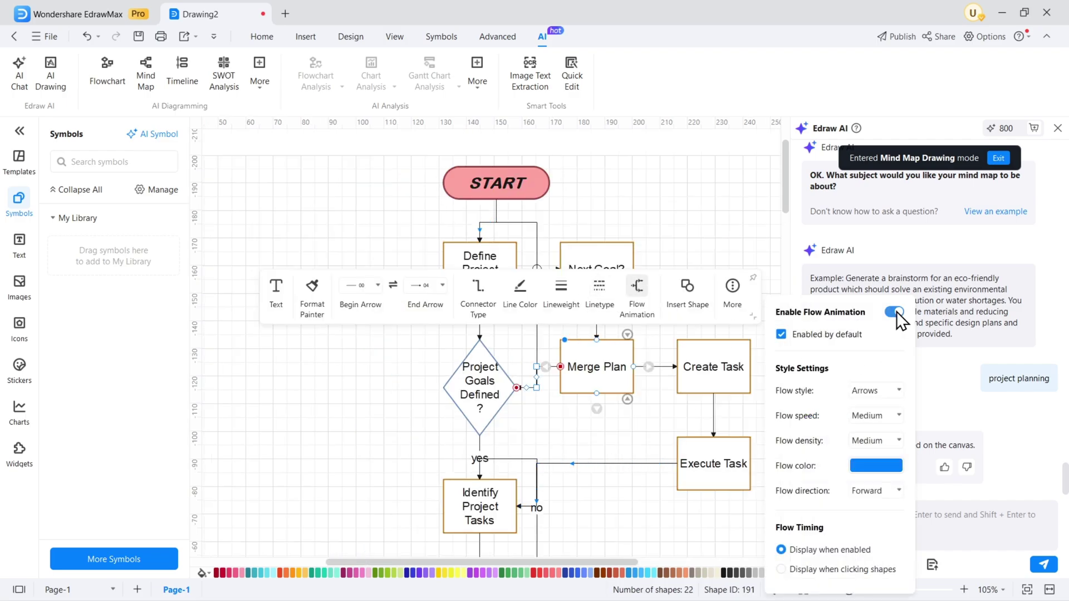
{"action": "left_click", "coordinate": [876, 464]}
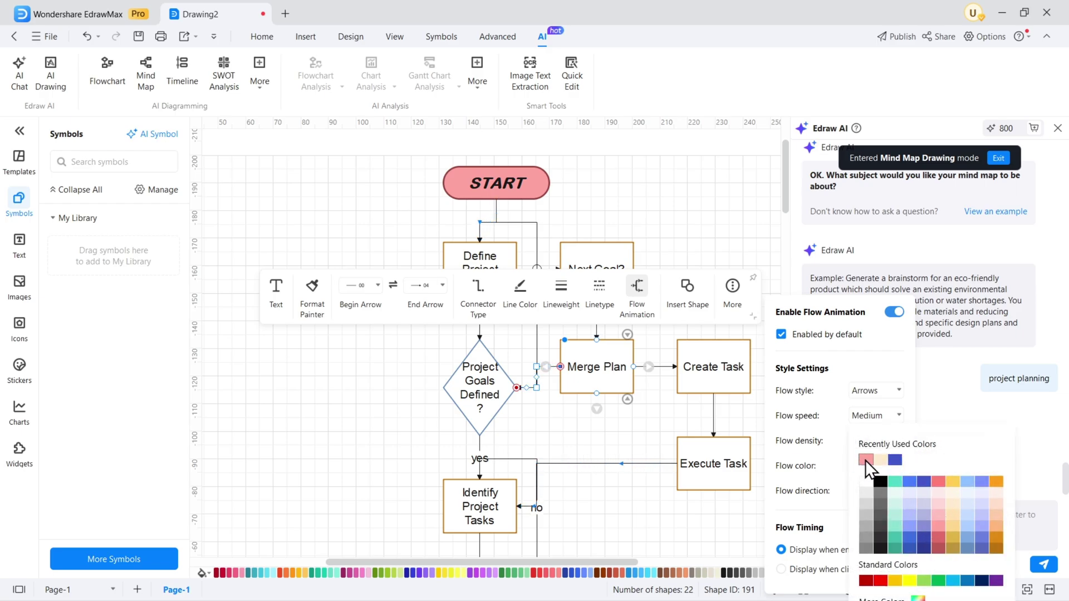
{"action": "left_click", "coordinate": [866, 460]}
{"action": "left_click", "coordinate": [374, 438]}
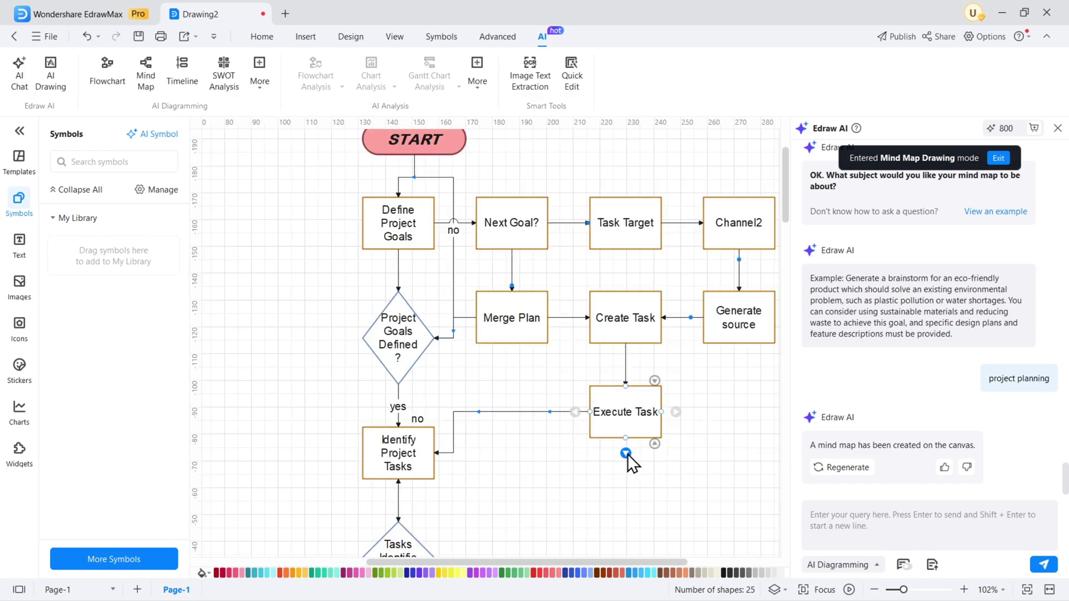
{"action": "left_click", "coordinate": [627, 453]}
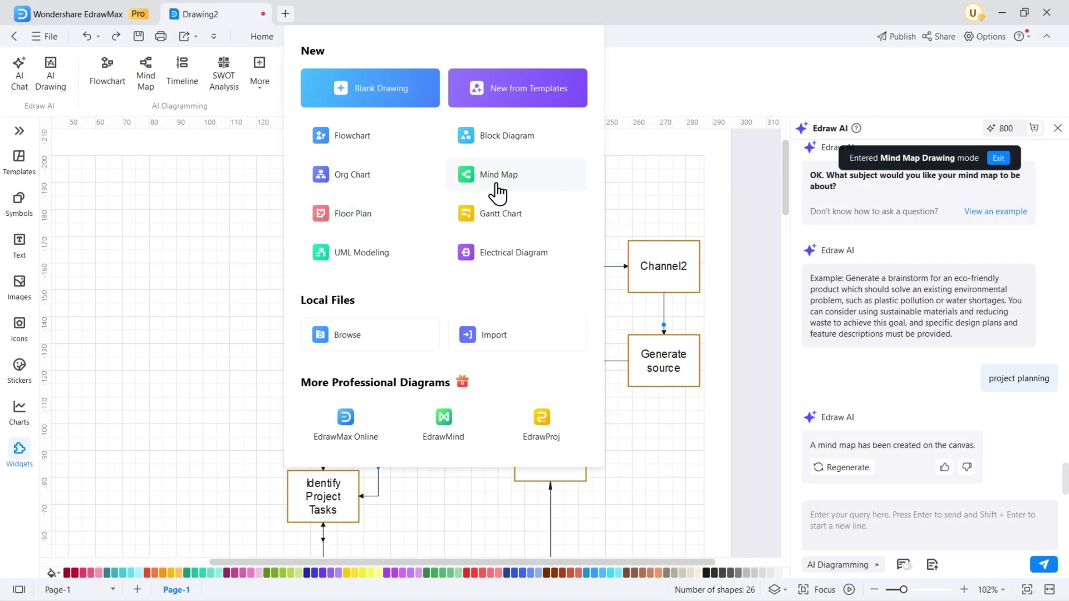
Generate the small project plan mind map and link 'Define project objectives' to 'Define deliverables'
{"action": "left_click", "coordinate": [496, 193]}
{"action": "type", "text": "create a mind"}
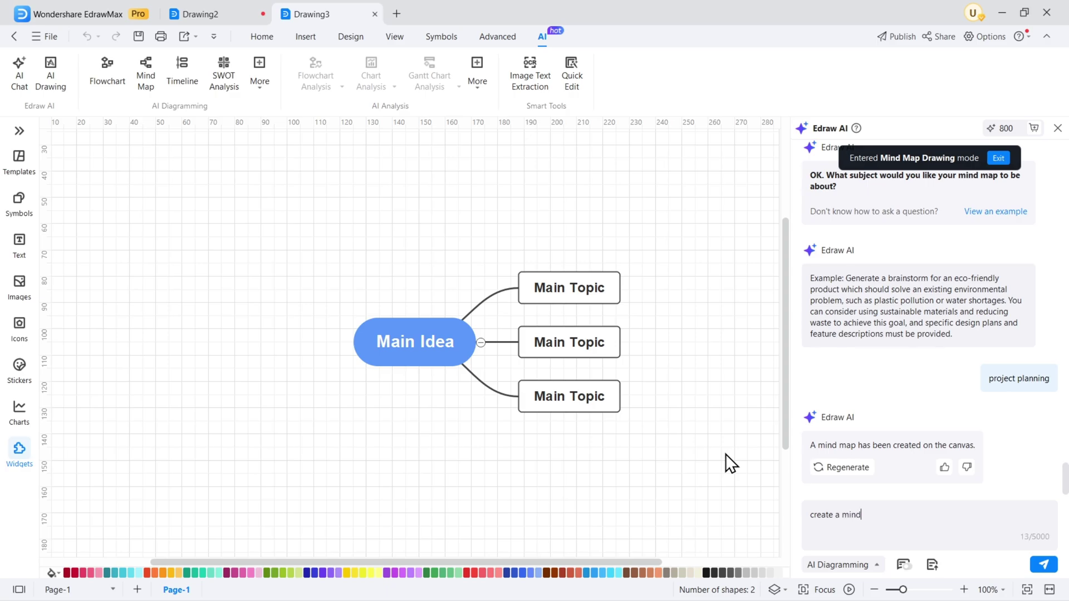
{"action": "type", "text": " map for small pro"}
{"action": "type", "text": "ject plan"}
{"action": "key", "text": "Return"}
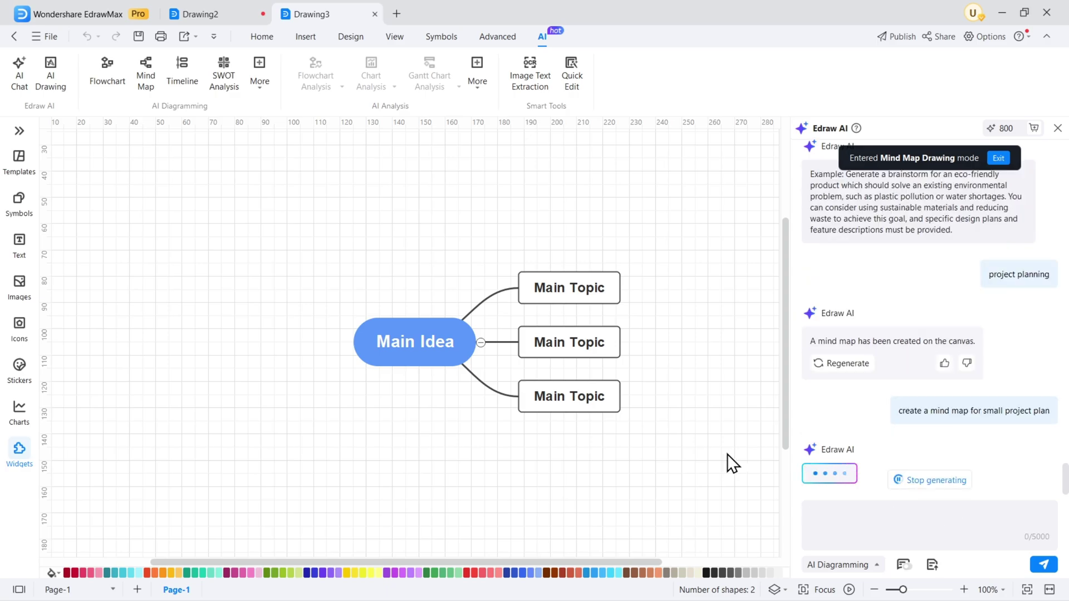
{"action": "left_click", "coordinate": [371, 224]}
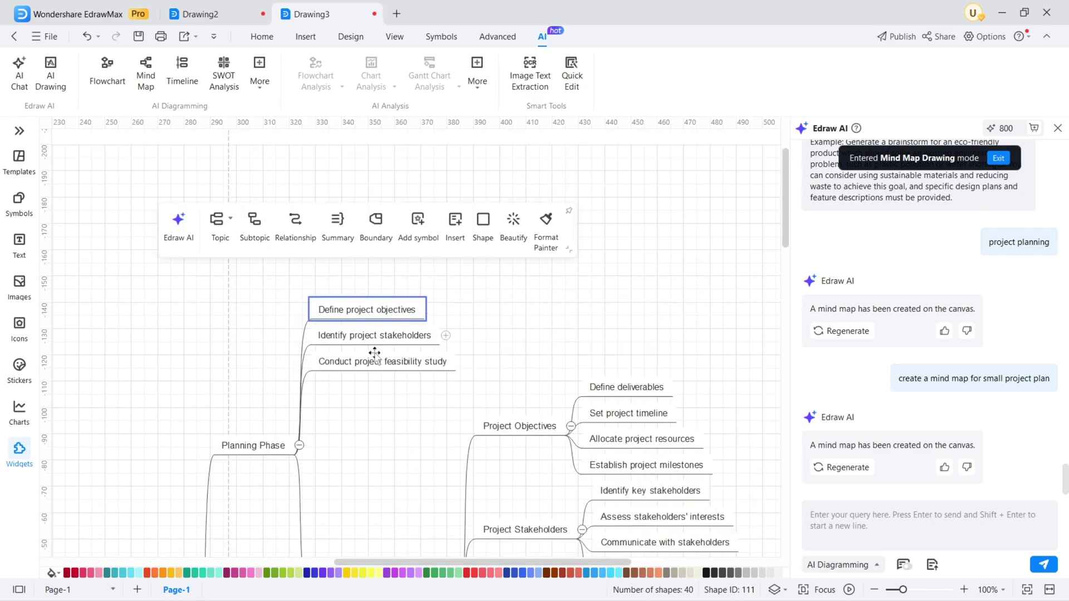
{"action": "left_click", "coordinate": [298, 229]}
{"action": "scroll", "coordinate": [422, 305], "scroll_direction": "down", "scroll_amount": 1}
{"action": "left_click", "coordinate": [617, 334]}
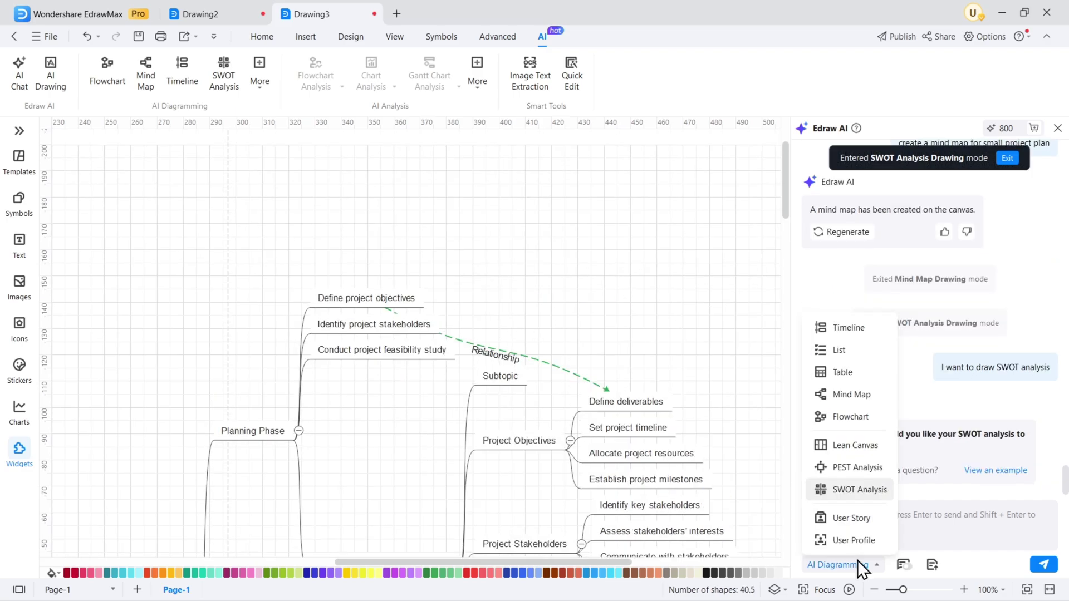
Choose SWOT Analysis as the AI diagram type and show the Icons library
{"action": "left_click", "coordinate": [868, 489]}
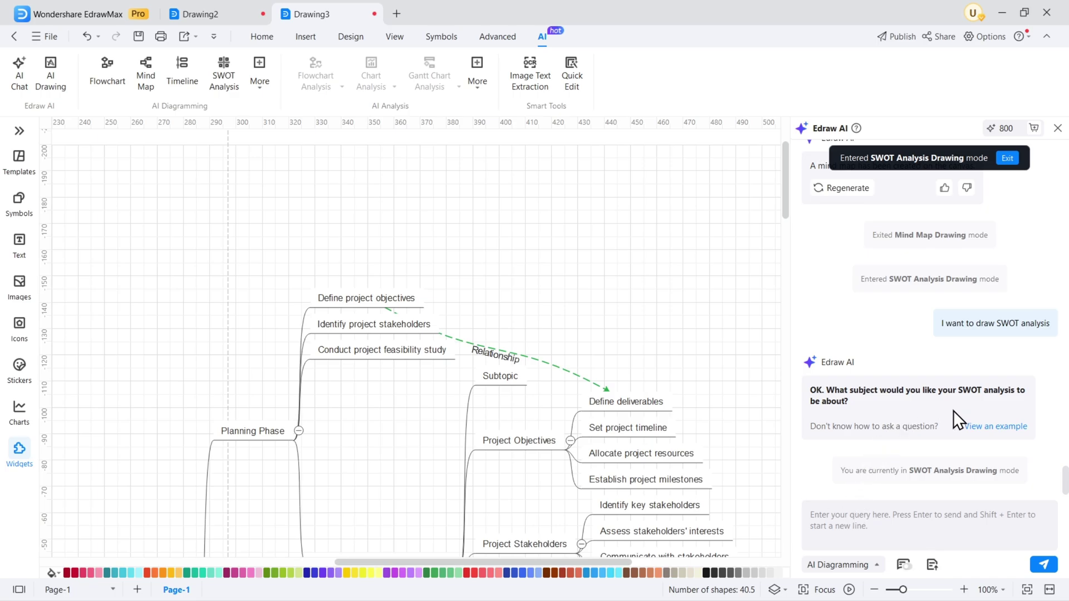
{"action": "left_click_drag", "start_coordinate": [894, 589], "coordinate": [899, 595]}
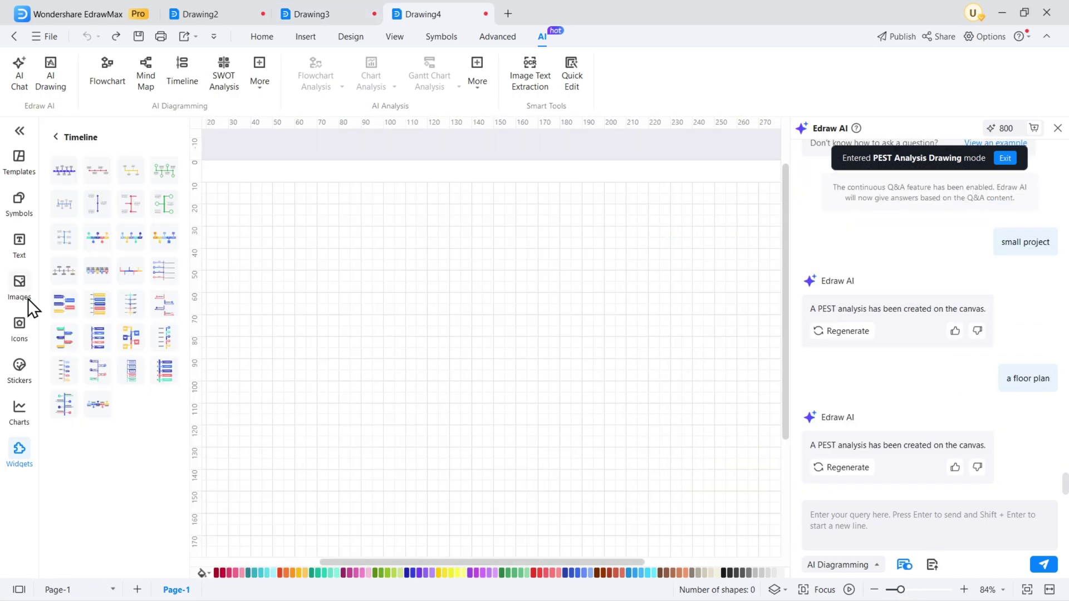
{"action": "left_click", "coordinate": [15, 333]}
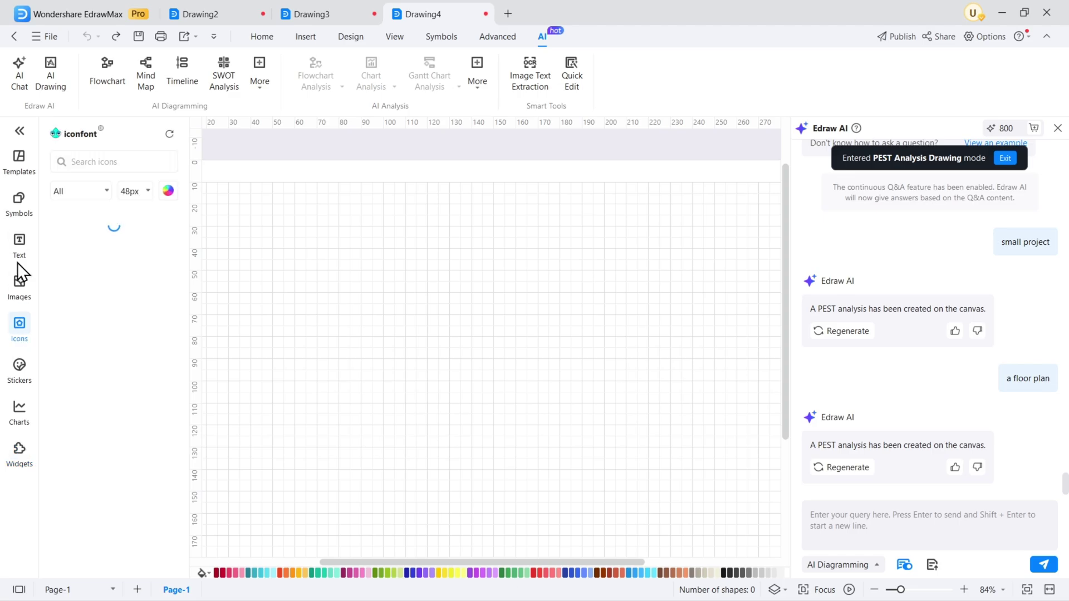
Expand Engineering, IT and More in the template gallery, then pick UI&UX
{"action": "left_click", "coordinate": [18, 167]}
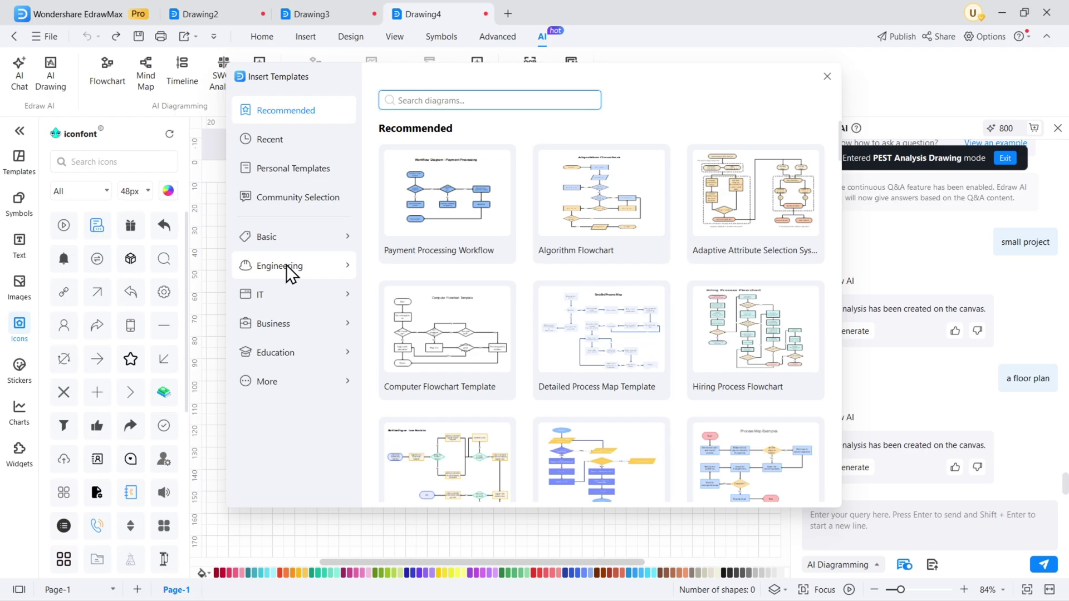
{"action": "left_click", "coordinate": [327, 276]}
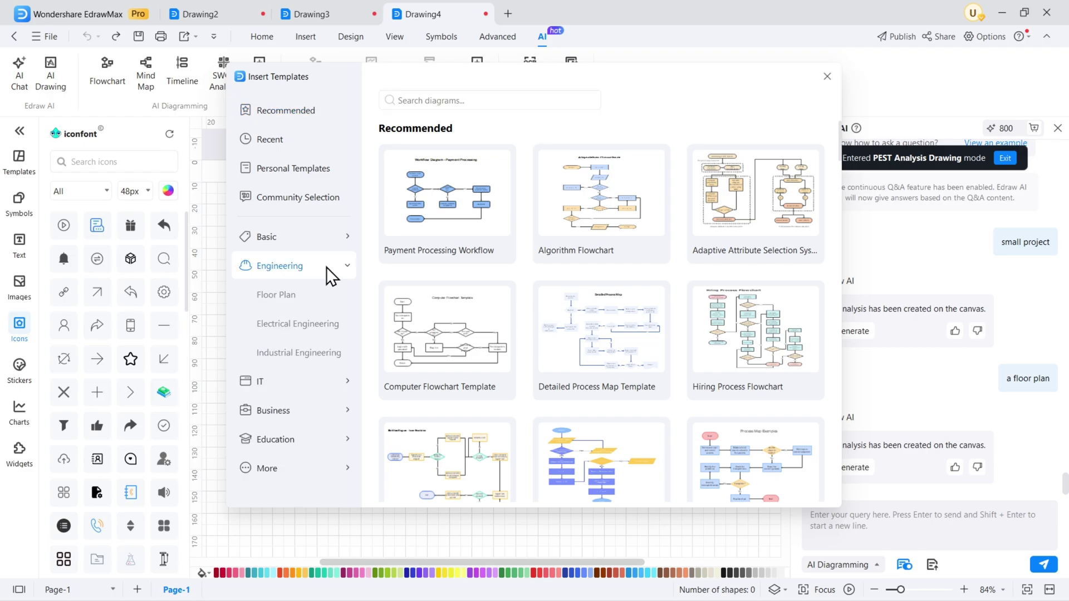
{"action": "left_click", "coordinate": [330, 383]}
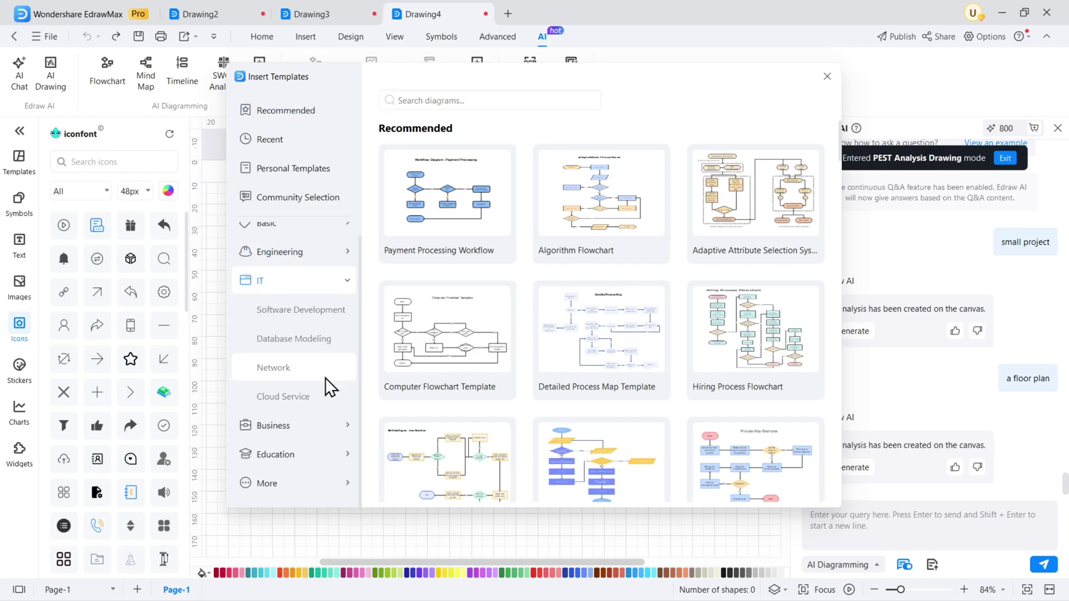
{"action": "left_click", "coordinate": [327, 480]}
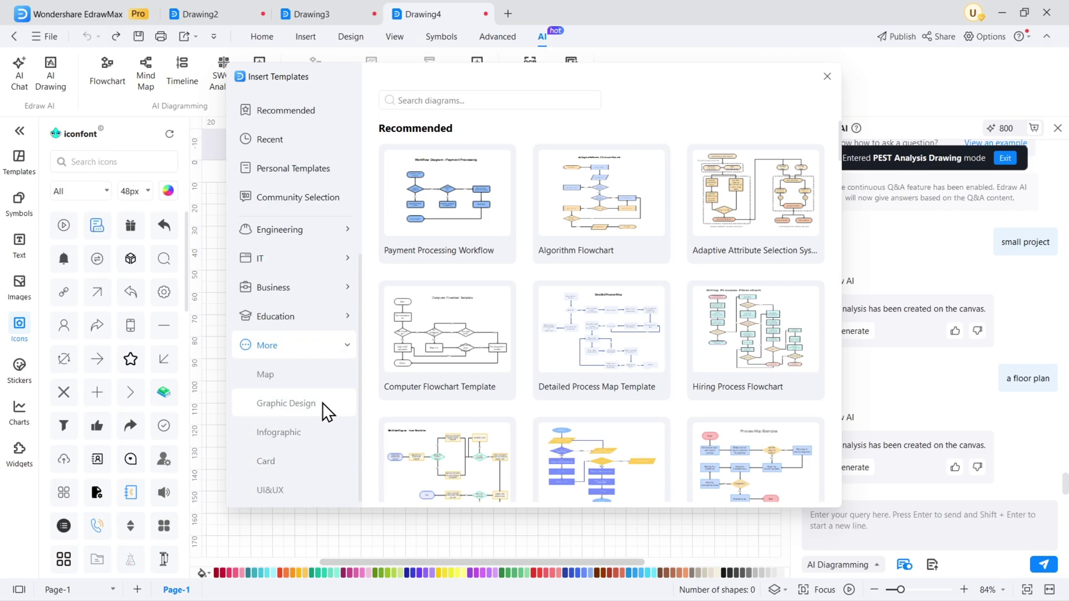
{"action": "left_click", "coordinate": [326, 486]}
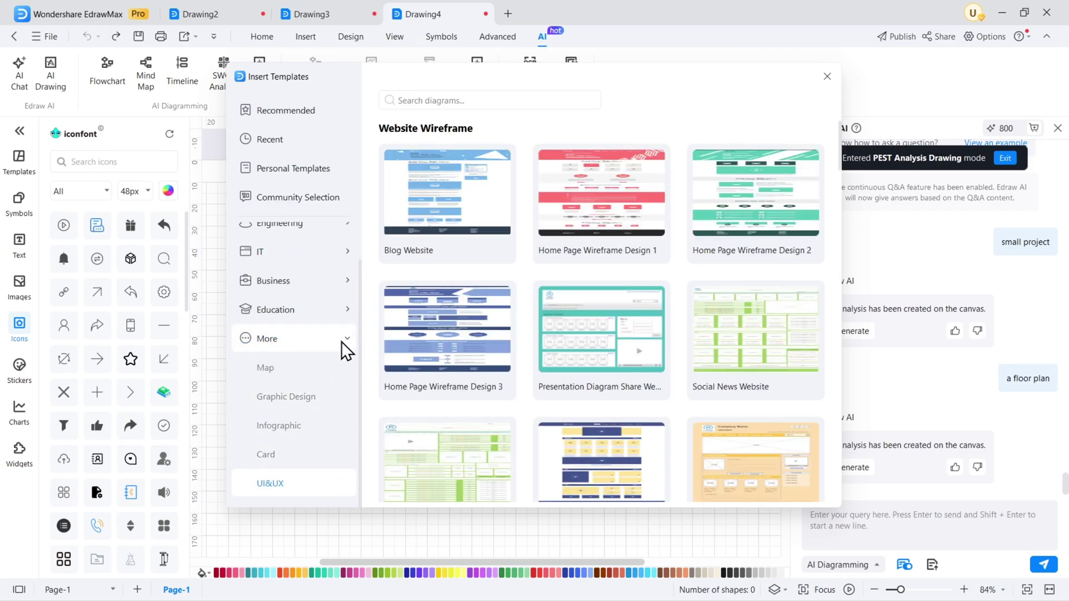
{"action": "scroll", "coordinate": [341, 351], "scroll_direction": "up", "scroll_amount": 1}
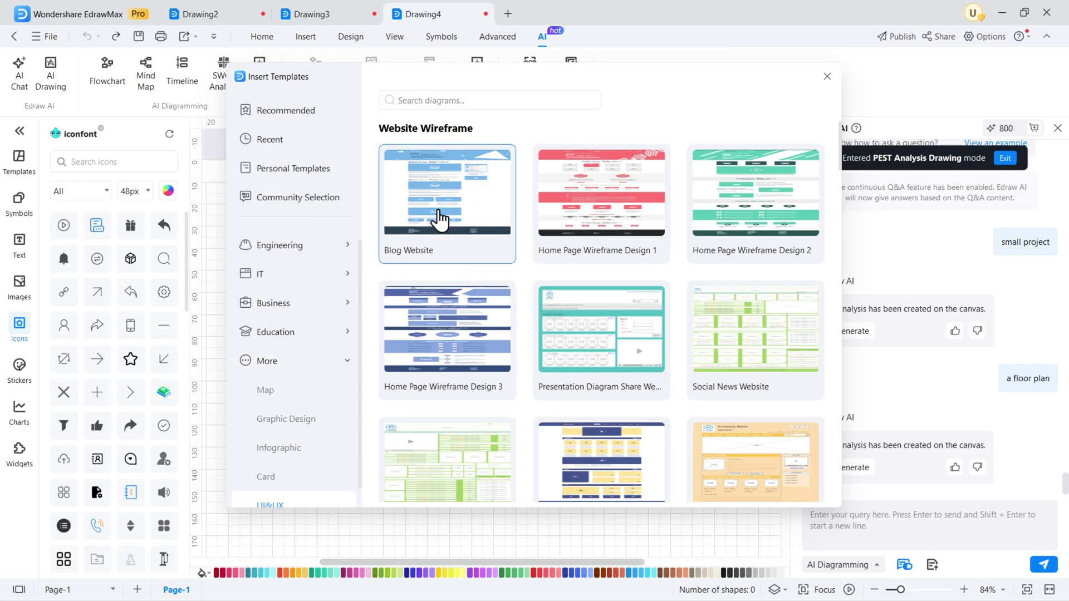
{"action": "scroll", "coordinate": [543, 318], "scroll_direction": "down", "scroll_amount": 1}
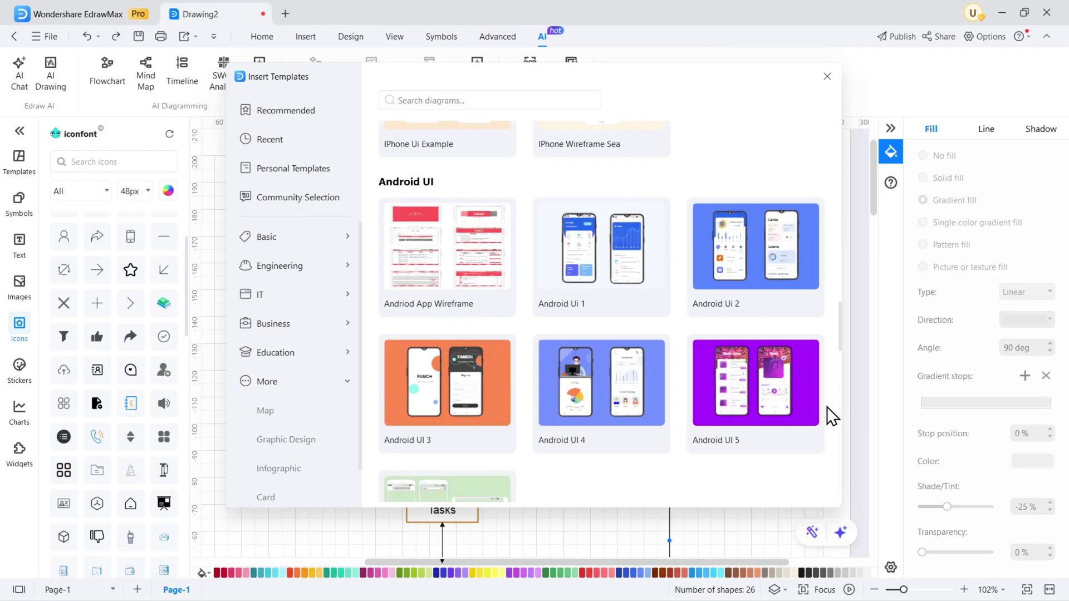
Insert Android UI 5, link PLAY to the album image, add person-gear and cube icons
{"action": "left_click", "coordinate": [737, 399]}
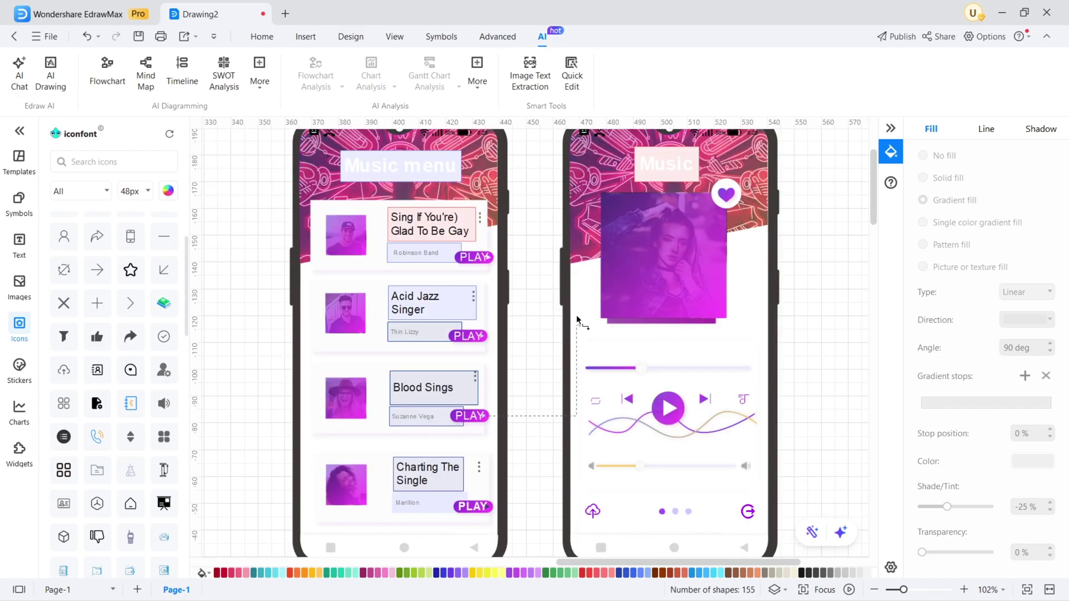
{"action": "left_click_drag", "start_coordinate": [580, 322], "coordinate": [542, 418]}
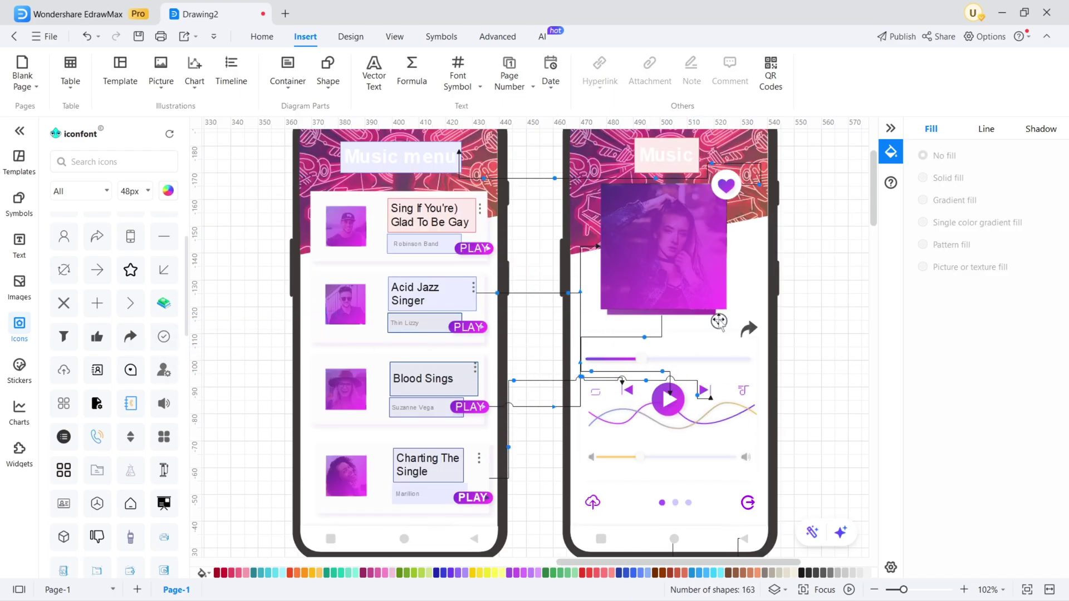
{"action": "left_click_drag", "start_coordinate": [163, 370], "coordinate": [625, 502]}
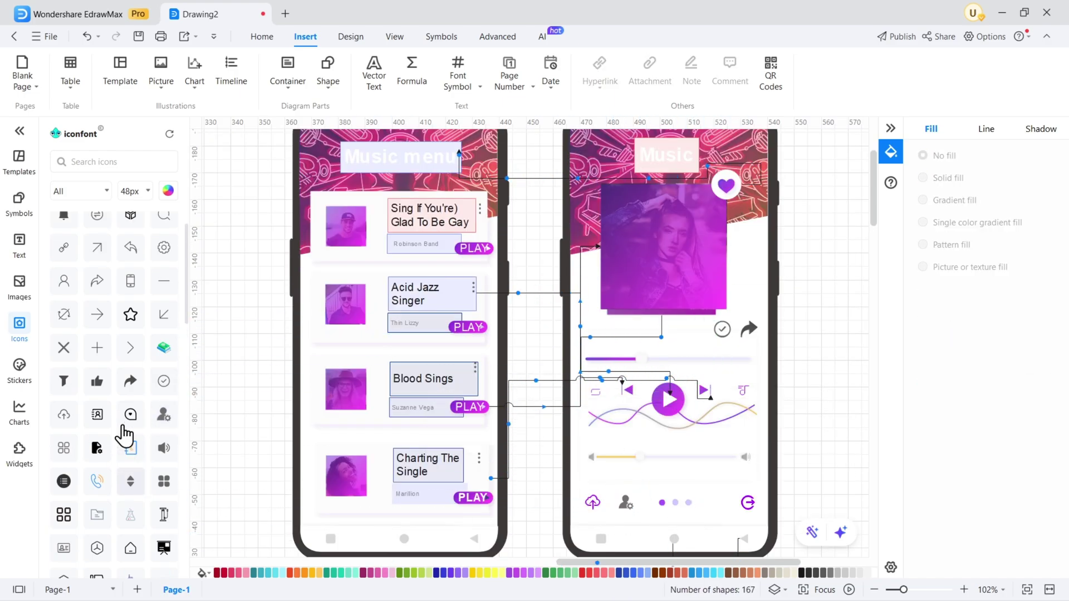
{"action": "left_click_drag", "start_coordinate": [125, 434], "coordinate": [718, 513]}
{"action": "scroll", "coordinate": [668, 535], "scroll_direction": "up", "scroll_amount": 2}
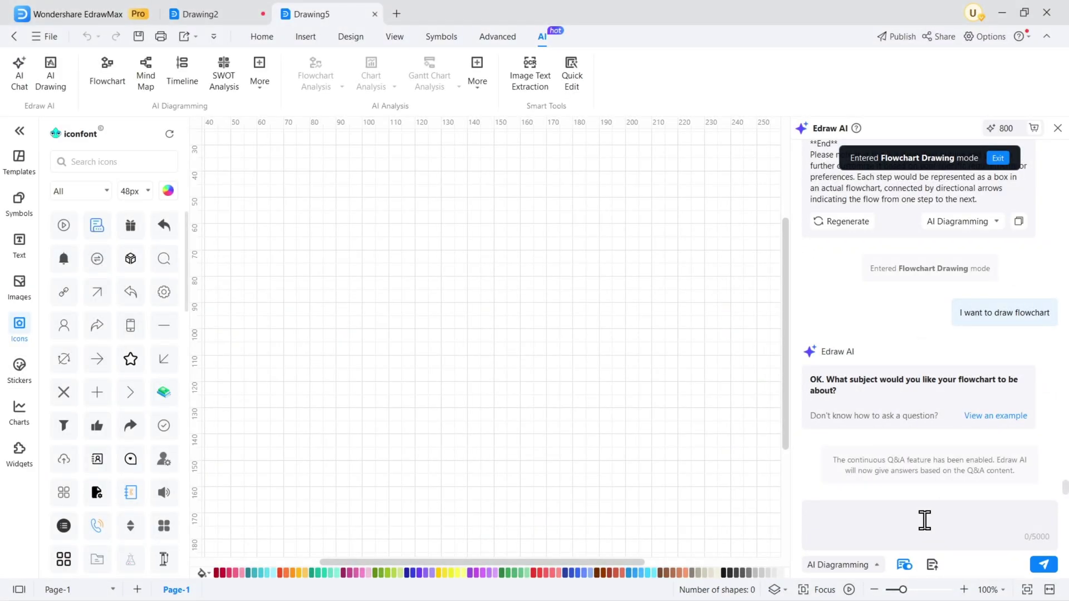
Have Edraw AI draw a flowchart from the uploaded 'ms win 11' document
{"action": "left_click", "coordinate": [932, 564]}
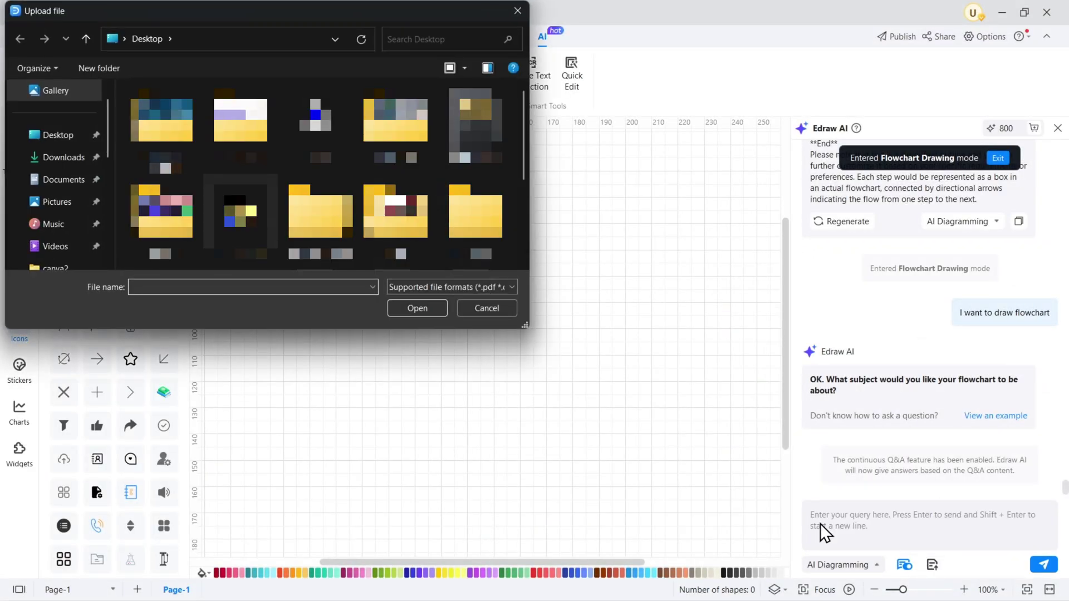
{"action": "left_click", "coordinate": [164, 214]}
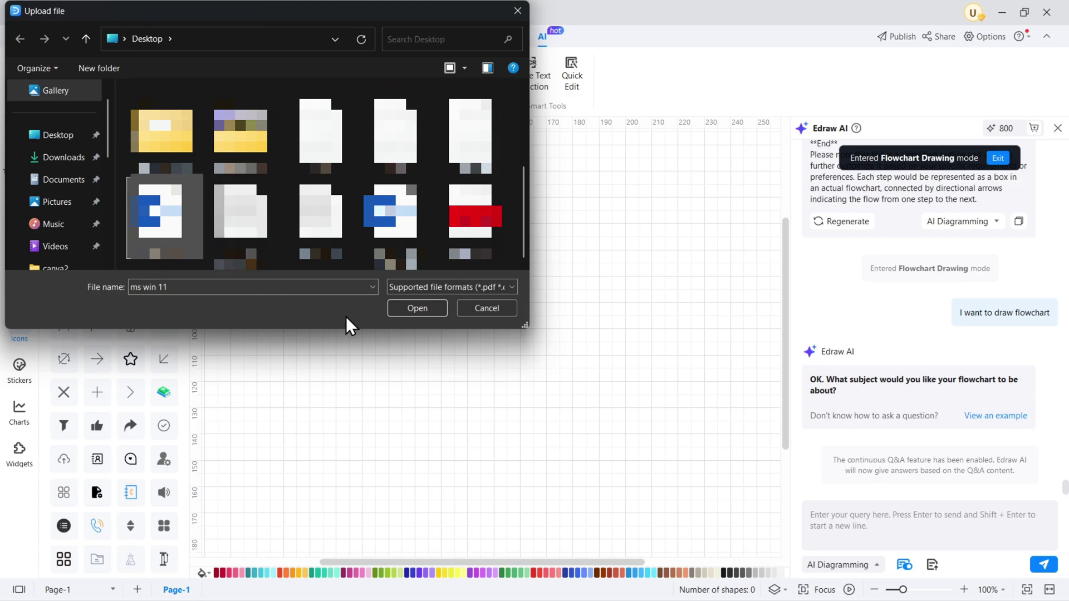
{"action": "left_click", "coordinate": [408, 307]}
{"action": "left_click", "coordinate": [1044, 565]}
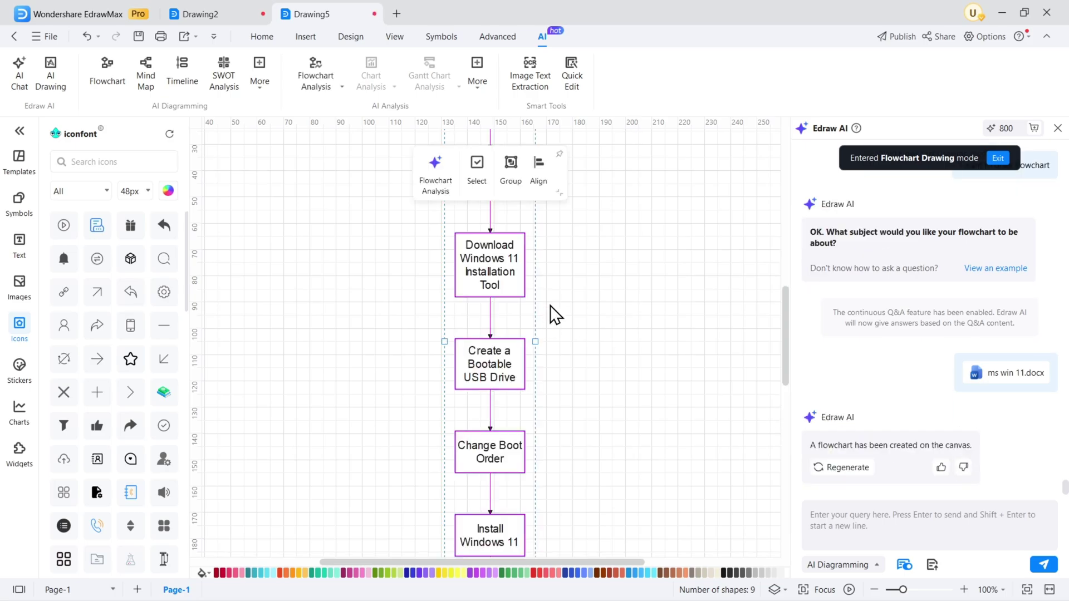
{"action": "scroll", "coordinate": [551, 315], "scroll_direction": "up", "scroll_amount": 1}
{"action": "scroll", "coordinate": [552, 315], "scroll_direction": "up", "scroll_amount": 4}
{"action": "scroll", "coordinate": [553, 322], "scroll_direction": "up", "scroll_amount": 1}
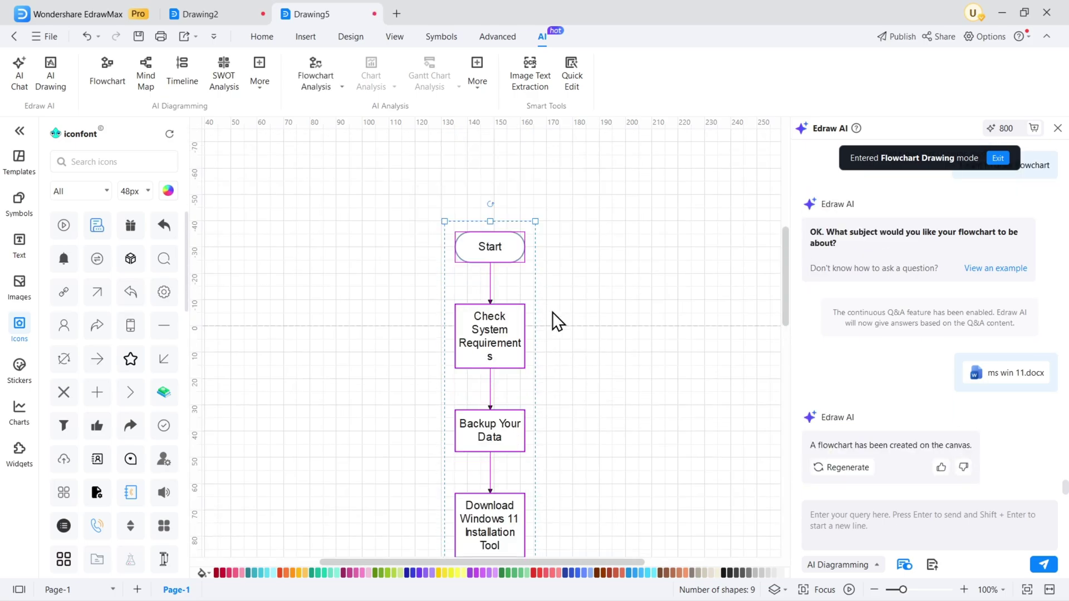
Enable flow animation on the first connector with the Arrows flow style
{"action": "left_click", "coordinate": [492, 287]}
{"action": "left_click", "coordinate": [618, 188]}
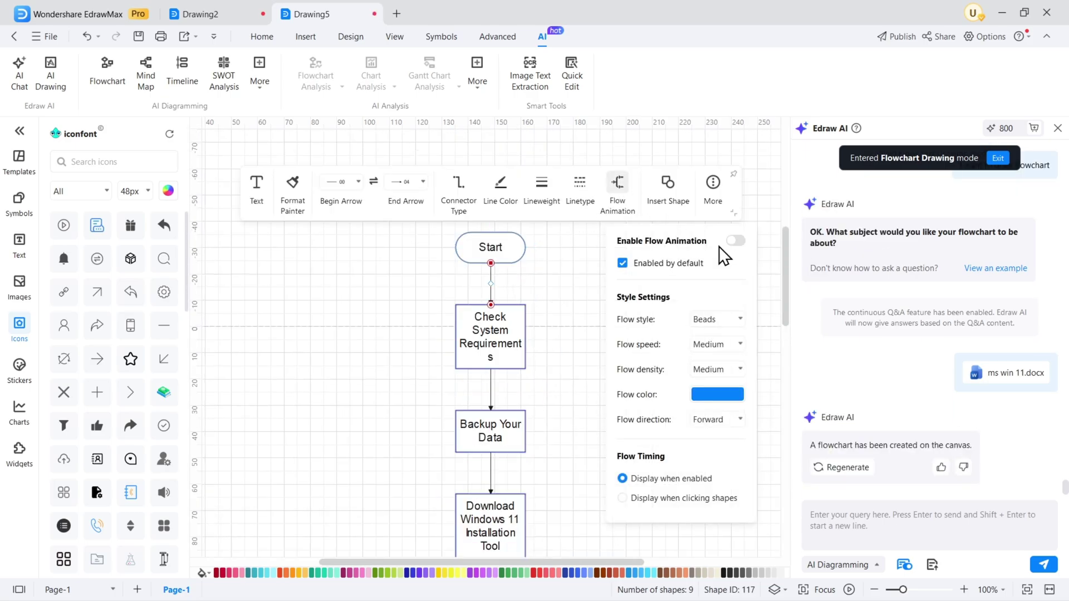
{"action": "left_click", "coordinate": [717, 319]}
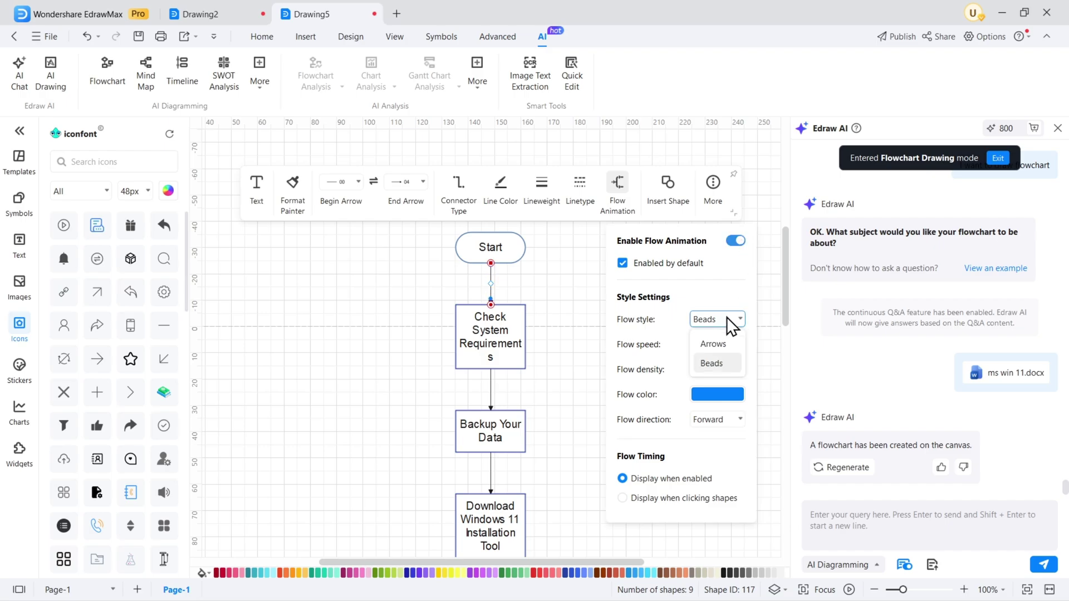
{"action": "left_click", "coordinate": [709, 344]}
{"action": "left_click", "coordinate": [197, 13]}
{"action": "left_click", "coordinate": [359, 38]}
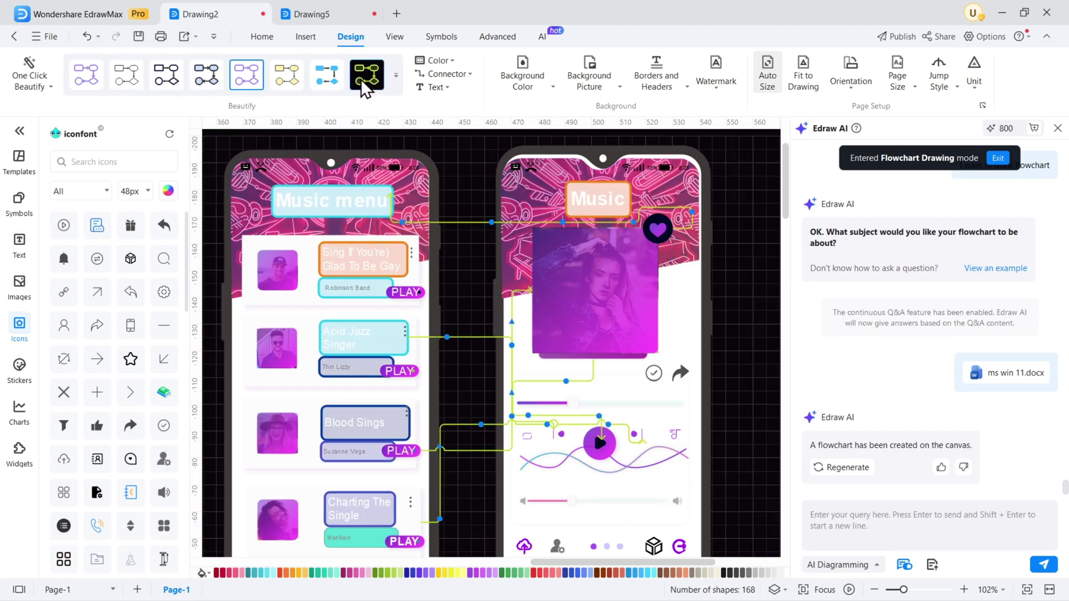
Switch to the Drawing5 Windows 11 flowchart
{"action": "key", "text": "ctrl+Tab"}
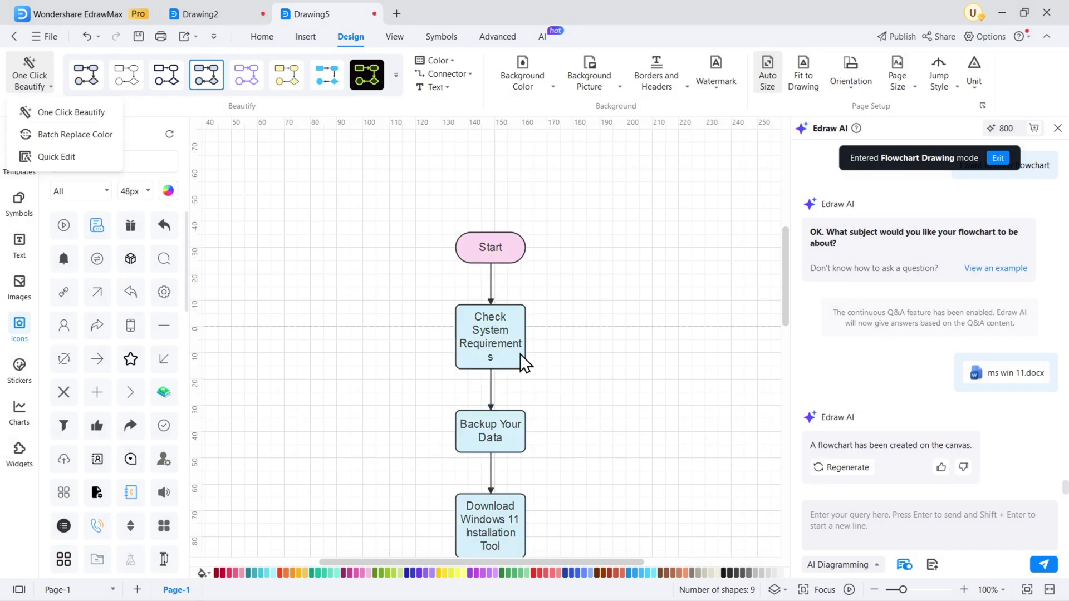
{"action": "scroll", "coordinate": [563, 385], "scroll_direction": "down", "scroll_amount": 1}
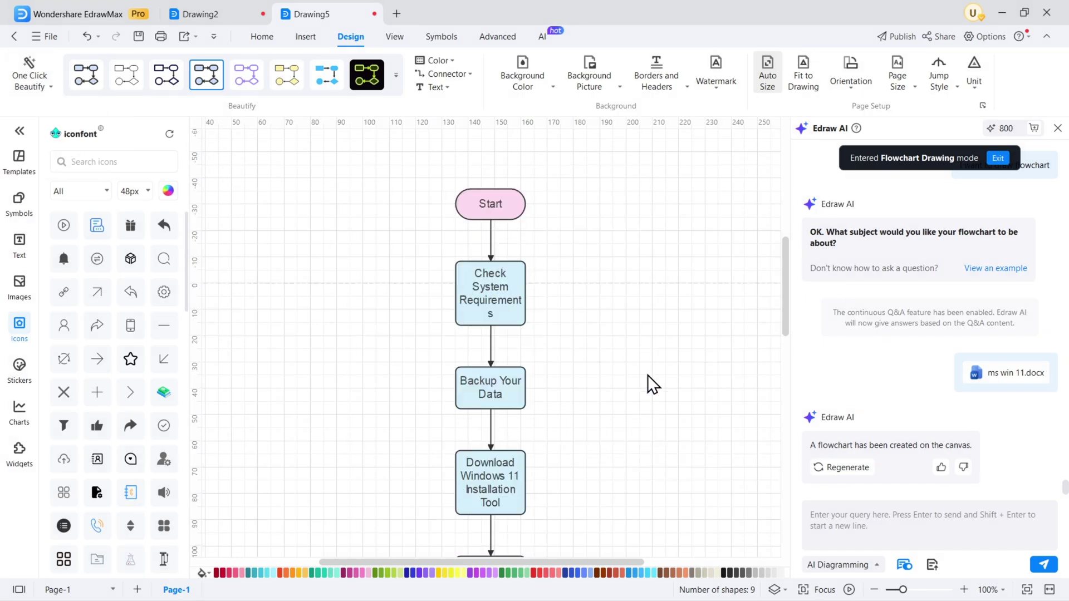
{"action": "scroll", "coordinate": [649, 381], "scroll_direction": "down", "scroll_amount": 2}
{"action": "scroll", "coordinate": [566, 385], "scroll_direction": "down", "scroll_amount": 2}
{"action": "scroll", "coordinate": [521, 410], "scroll_direction": "down", "scroll_amount": 2}
{"action": "scroll", "coordinate": [513, 405], "scroll_direction": "down", "scroll_amount": 2}
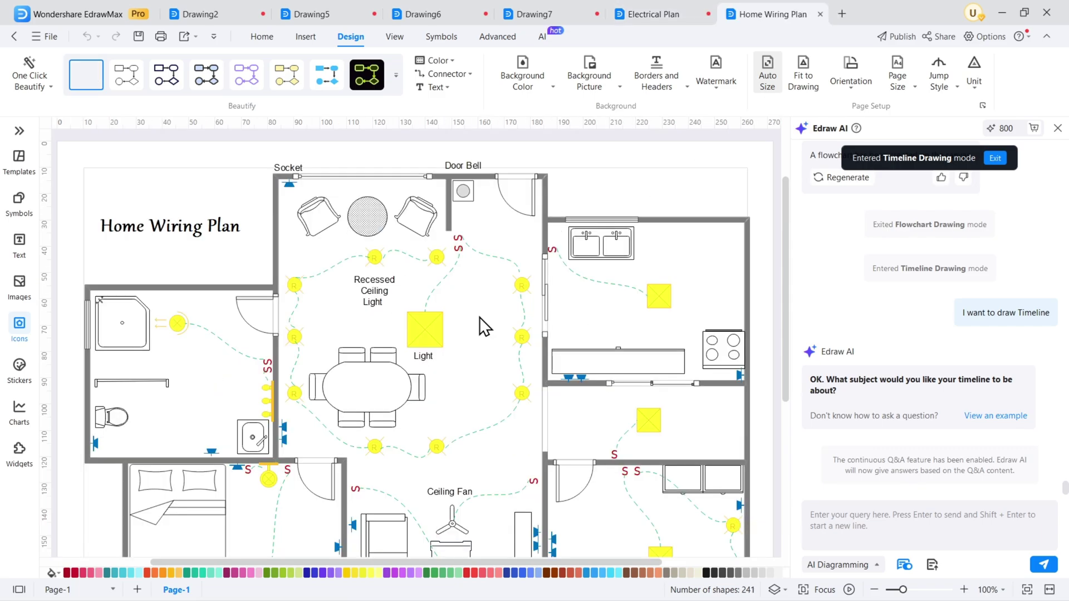
Select and deselect the door near the Door Bell, then close the AI assistant
{"action": "left_click", "coordinate": [541, 215]}
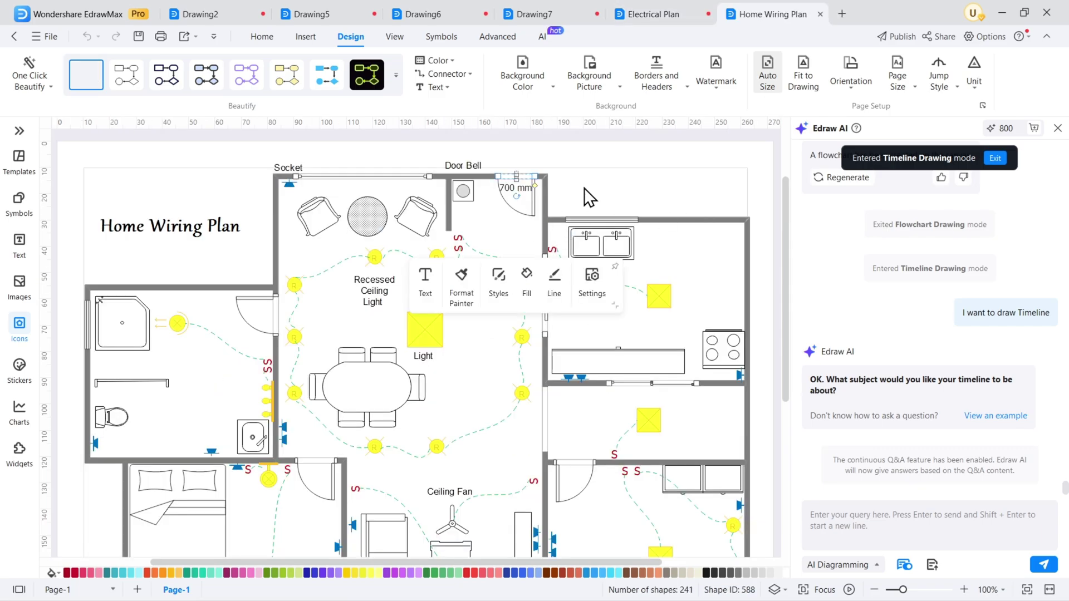
{"action": "left_click", "coordinate": [652, 184]}
{"action": "scroll", "coordinate": [646, 367], "scroll_direction": "down", "scroll_amount": 4}
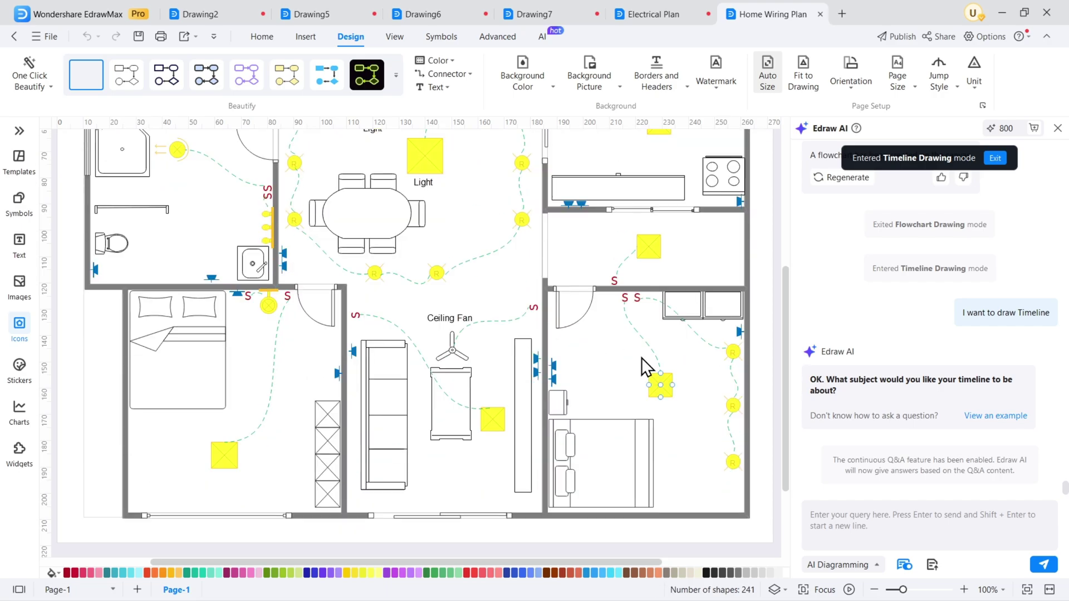
{"action": "left_click", "coordinate": [1057, 128]}
{"action": "scroll", "coordinate": [777, 334], "scroll_direction": "up", "scroll_amount": 2}
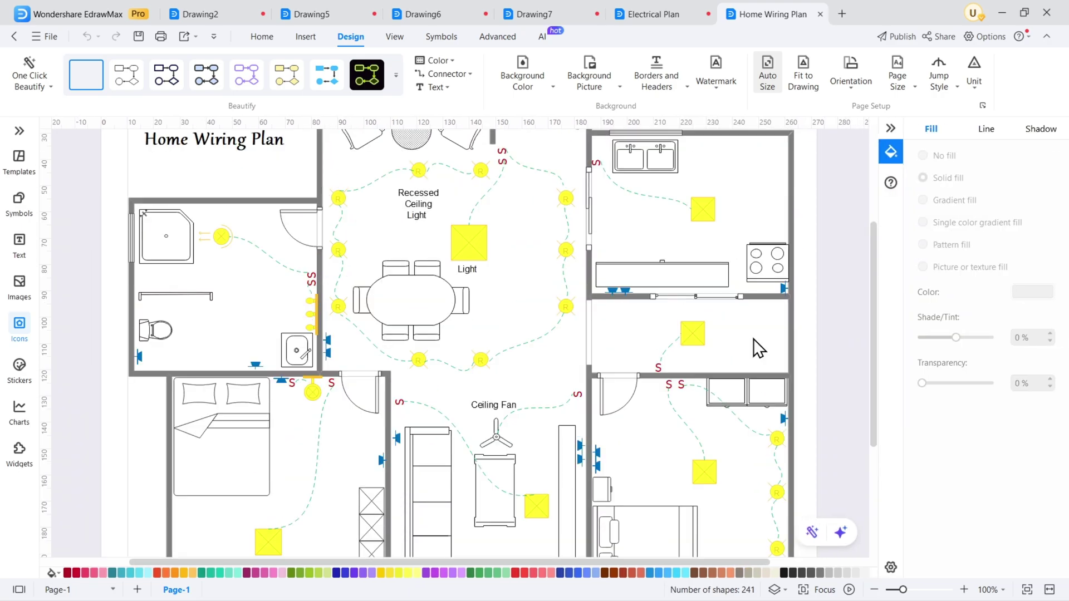
{"action": "scroll", "coordinate": [755, 348], "scroll_direction": "up", "scroll_amount": 3}
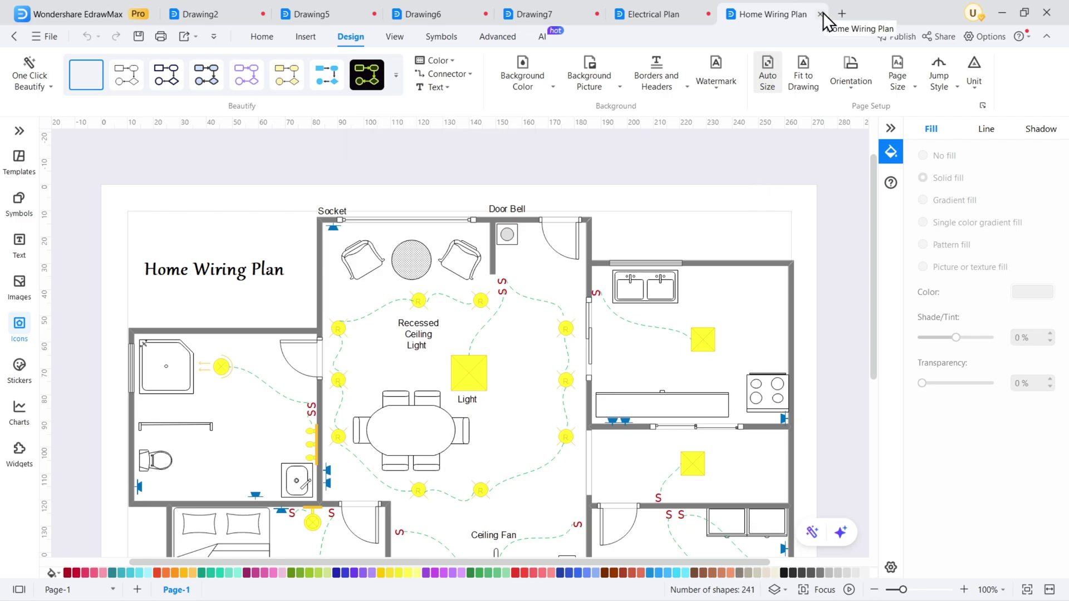
Close the Home Wiring Plan and generate a 16:9 Landscape-style AI image
{"action": "left_click", "coordinate": [819, 13]}
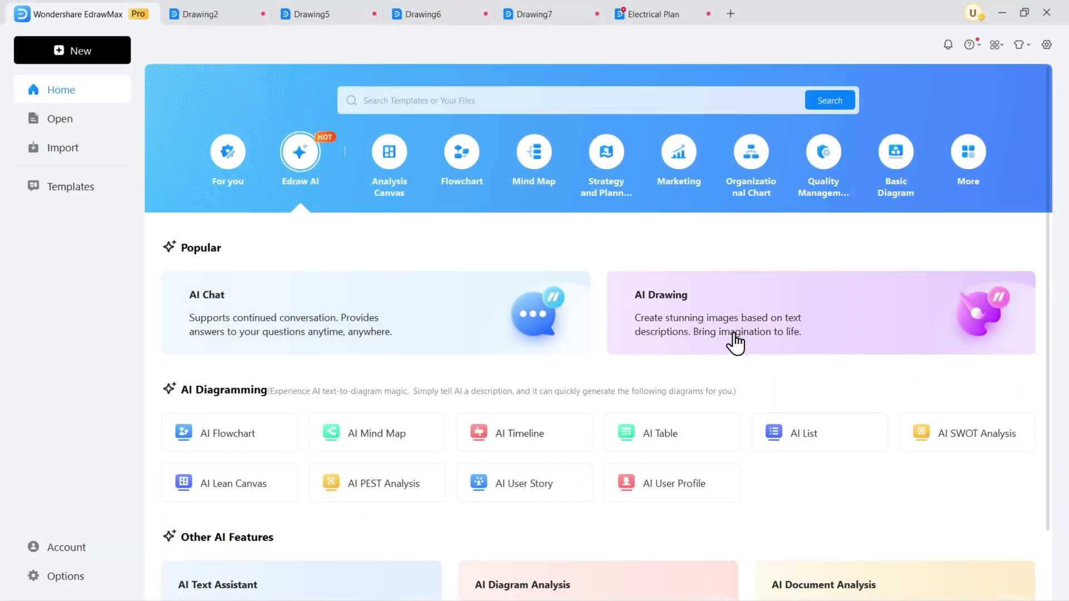
{"action": "left_click", "coordinate": [729, 339]}
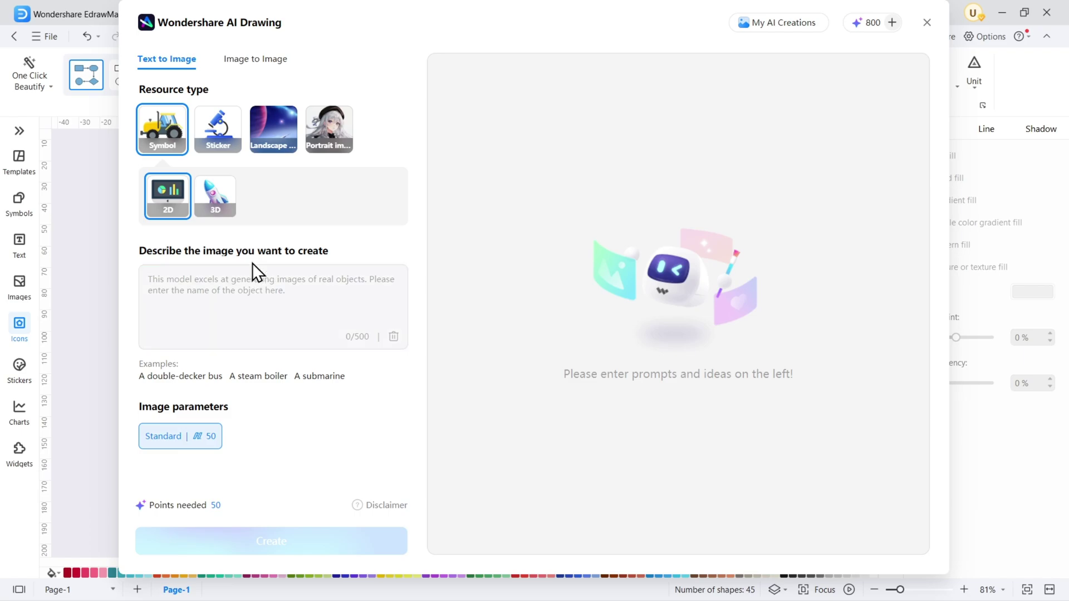
{"action": "left_click", "coordinate": [273, 137]}
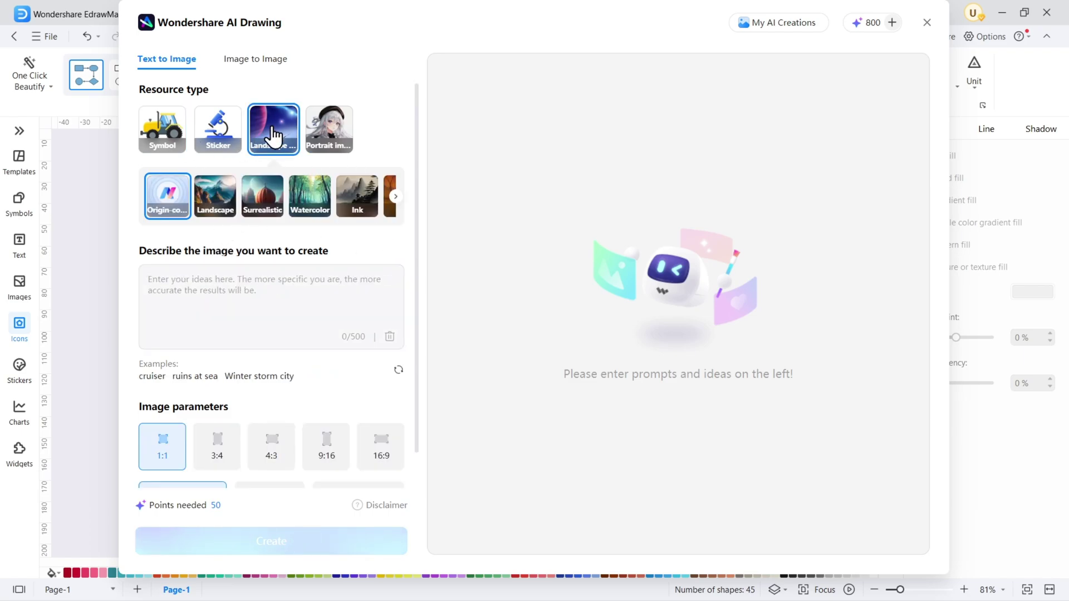
{"action": "left_click", "coordinate": [214, 214]}
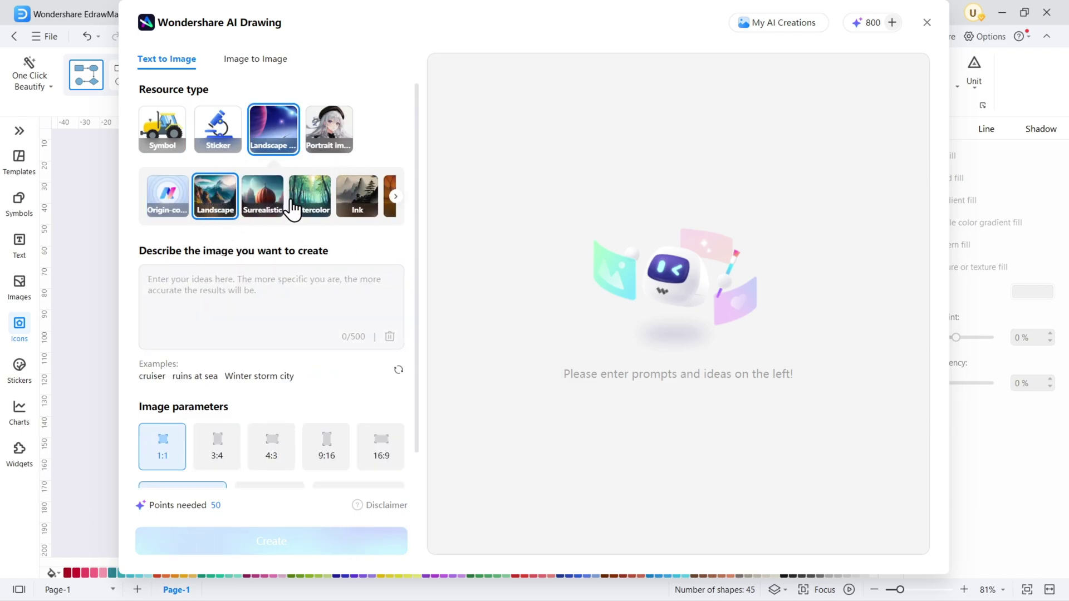
{"action": "left_click", "coordinate": [356, 304]}
{"action": "type", "text": "cool peaceful land"}
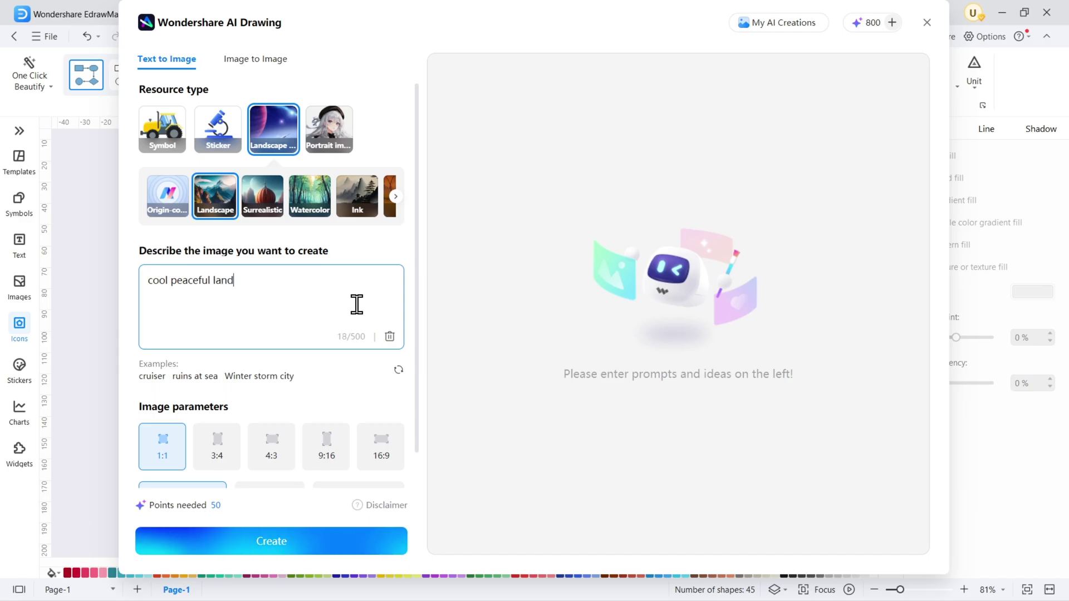
{"action": "type", "text": "scape"}
{"action": "scroll", "coordinate": [357, 305], "scroll_direction": "down", "scroll_amount": 1}
{"action": "left_click", "coordinate": [378, 417]}
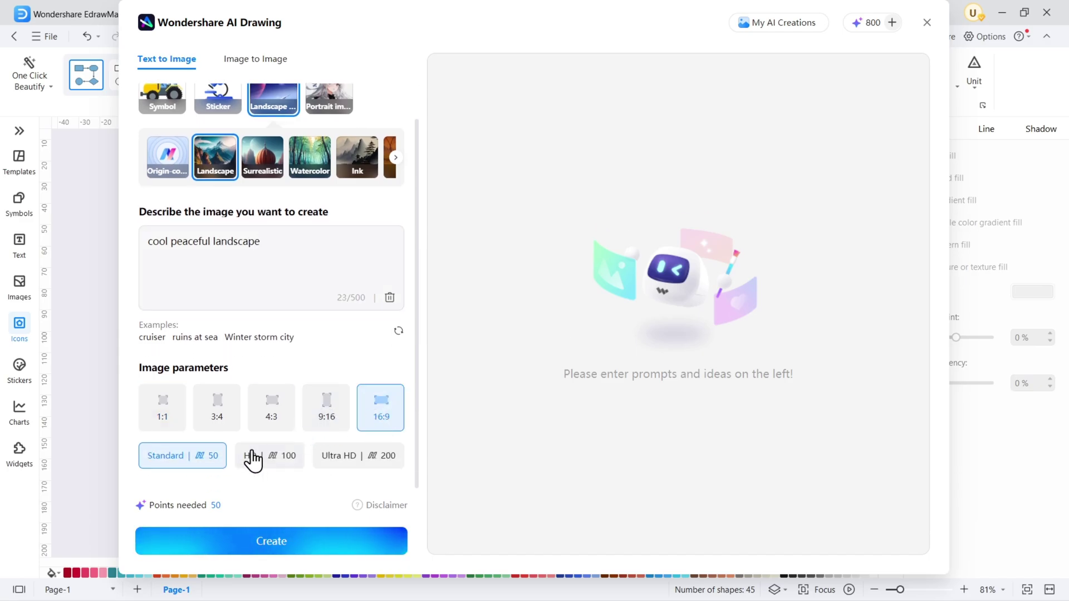
{"action": "left_click", "coordinate": [271, 541]}
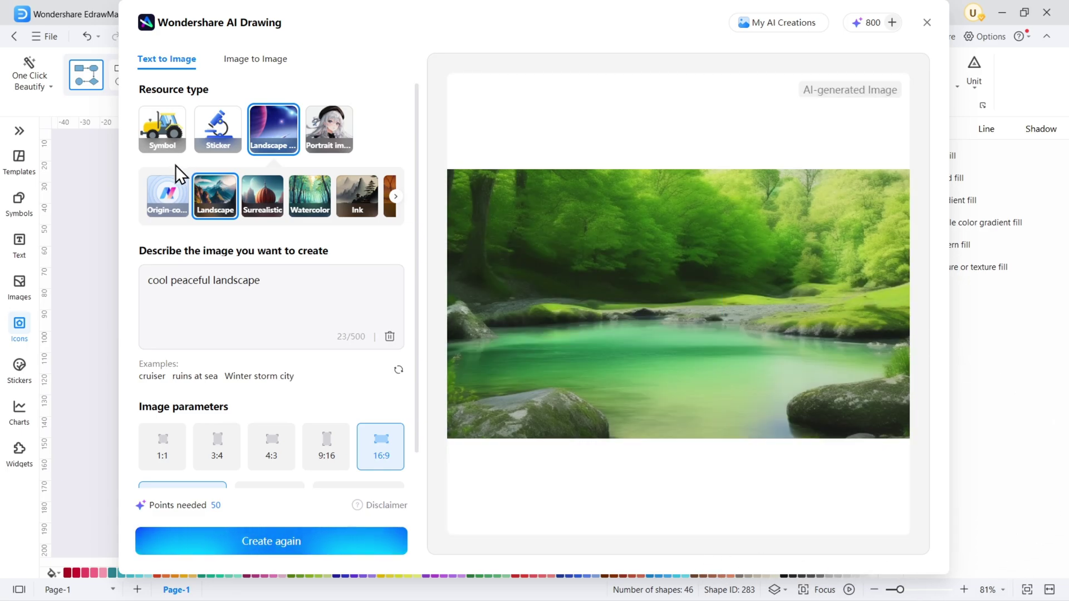
Generate a busy cityscape image, and place the landscape image left of the flowchart
{"action": "left_click", "coordinate": [256, 286]}
{"action": "key", "text": "ctrl+a"}
{"action": "type", "text": "bu"}
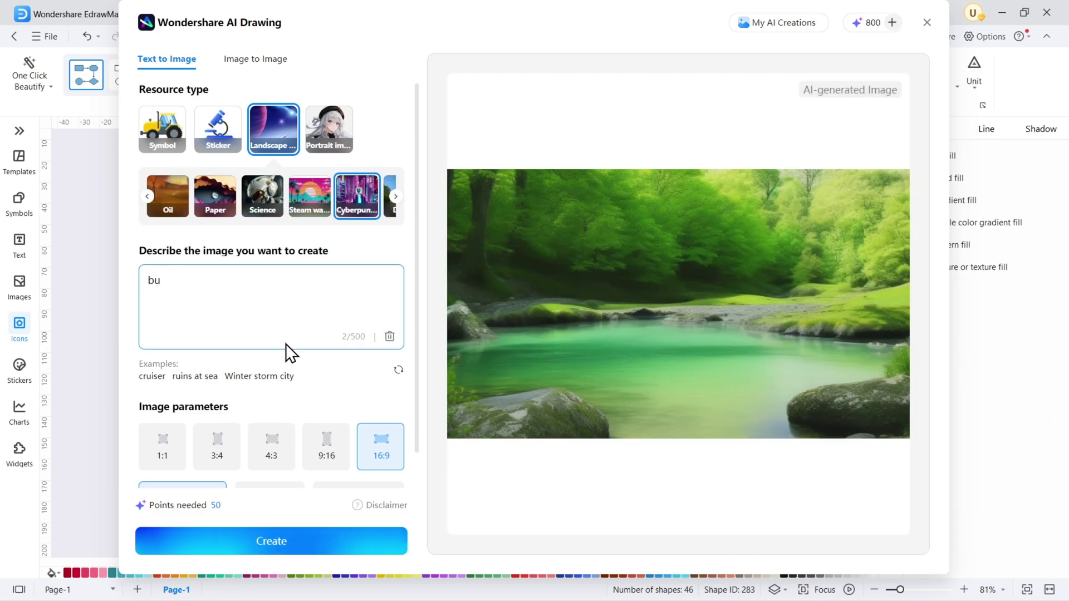
{"action": "type", "text": "sy cityscape"}
{"action": "key", "text": "Return"}
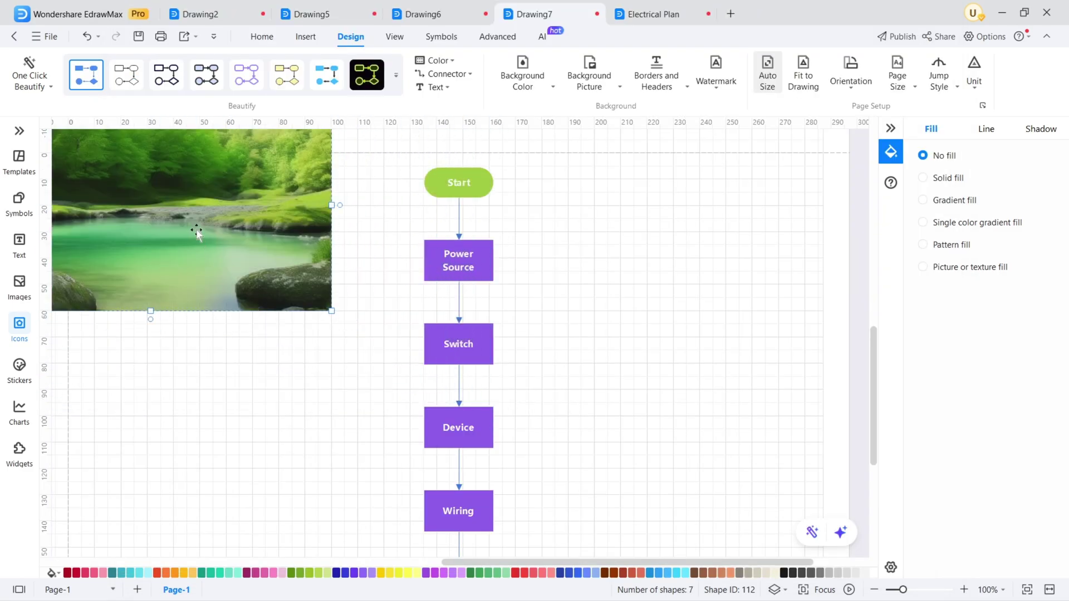
{"action": "left_click_drag", "start_coordinate": [198, 231], "coordinate": [292, 324]}
{"action": "scroll", "coordinate": [586, 278], "scroll_direction": "down", "scroll_amount": 1}
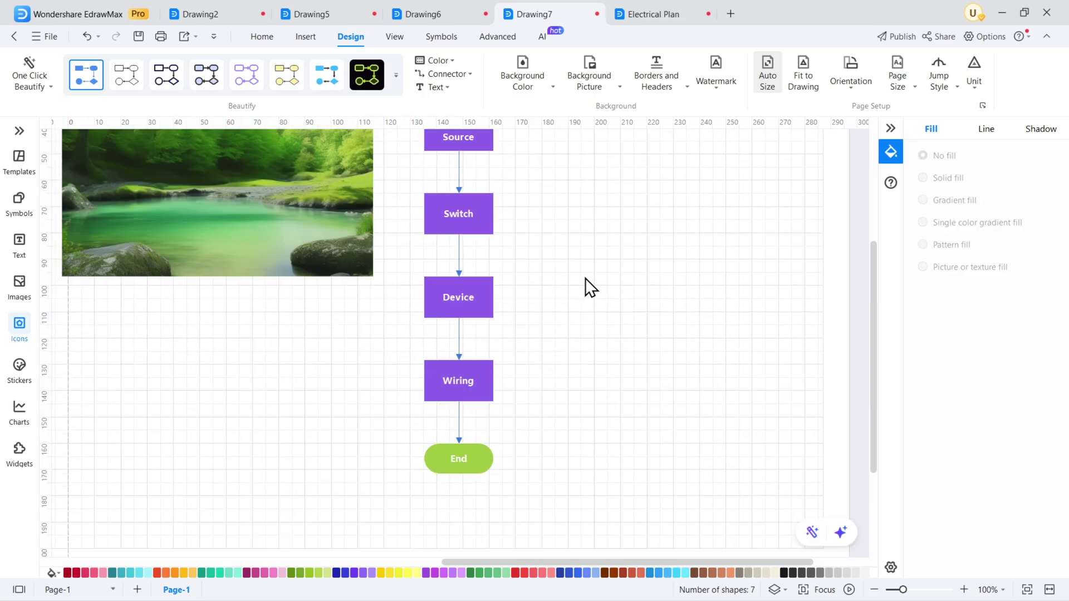
{"action": "scroll", "coordinate": [585, 279], "scroll_direction": "up", "scroll_amount": 2}
{"action": "scroll", "coordinate": [692, 319], "scroll_direction": "down", "scroll_amount": 1}
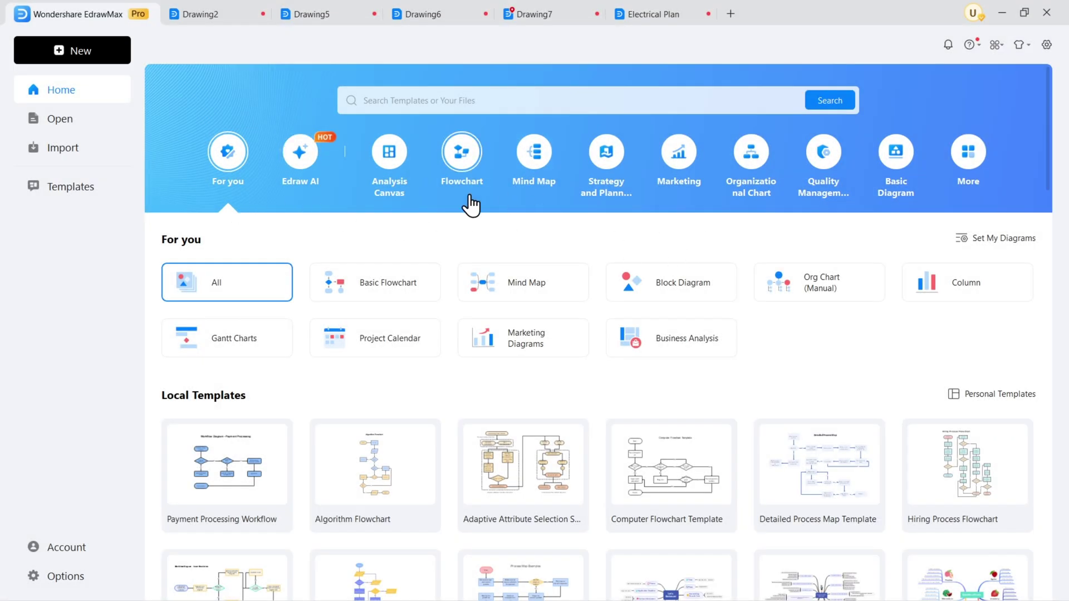
{"action": "scroll", "coordinate": [543, 250], "scroll_direction": "down", "scroll_amount": 1}
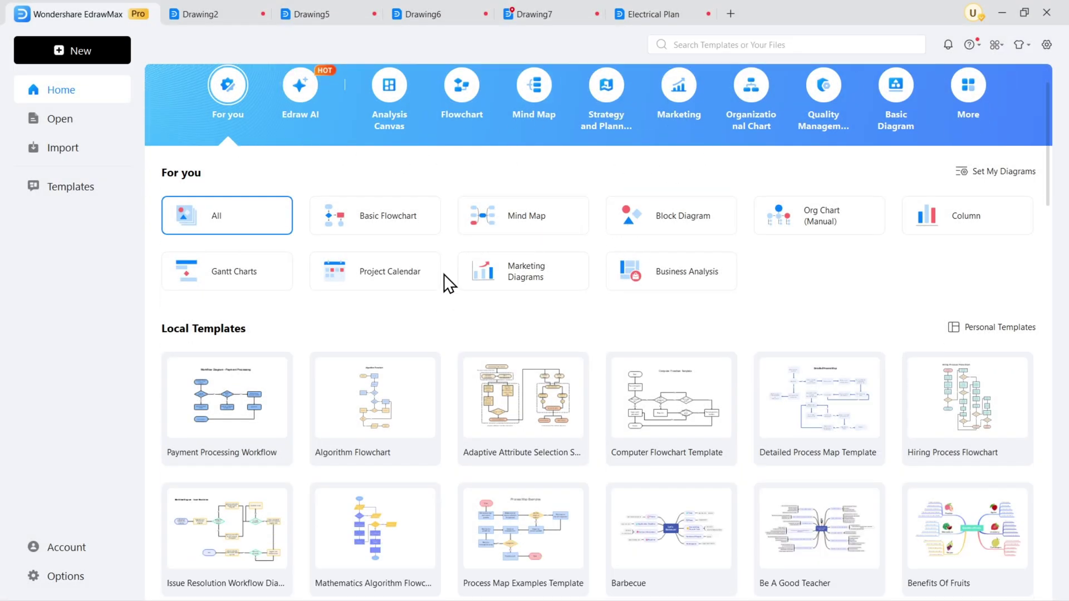
{"action": "scroll", "coordinate": [444, 274], "scroll_direction": "down", "scroll_amount": 2}
{"action": "scroll", "coordinate": [763, 275], "scroll_direction": "down", "scroll_amount": 1}
{"action": "scroll", "coordinate": [463, 317], "scroll_direction": "down", "scroll_amount": 1}
{"action": "scroll", "coordinate": [752, 349], "scroll_direction": "down", "scroll_amount": 2}
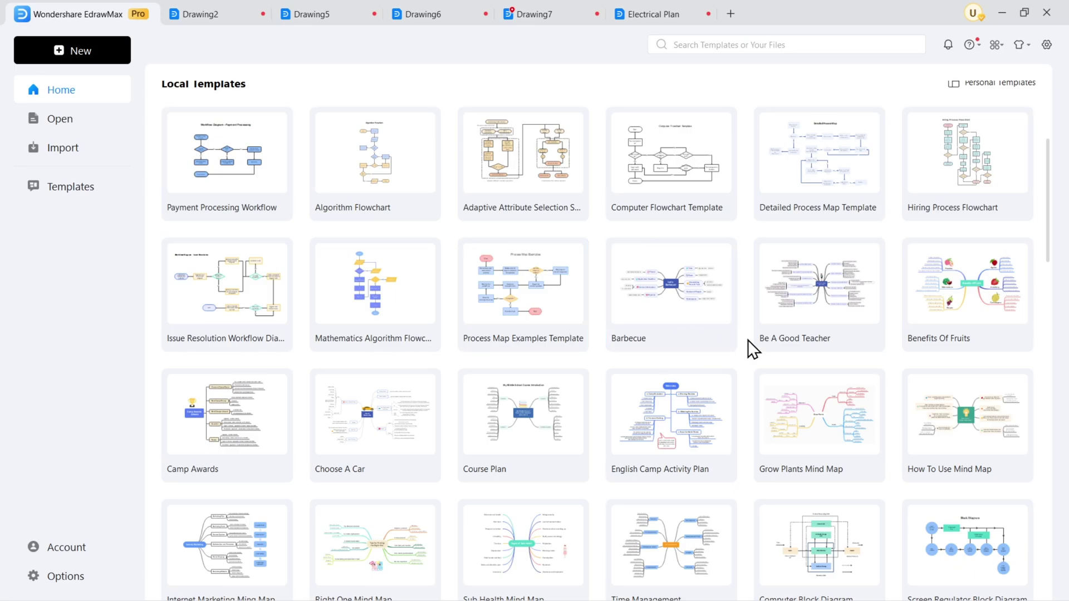
{"action": "scroll", "coordinate": [897, 345], "scroll_direction": "up", "scroll_amount": 2}
{"action": "scroll", "coordinate": [898, 346], "scroll_direction": "up", "scroll_amount": 2}
{"action": "scroll", "coordinate": [898, 346], "scroll_direction": "up", "scroll_amount": 2}
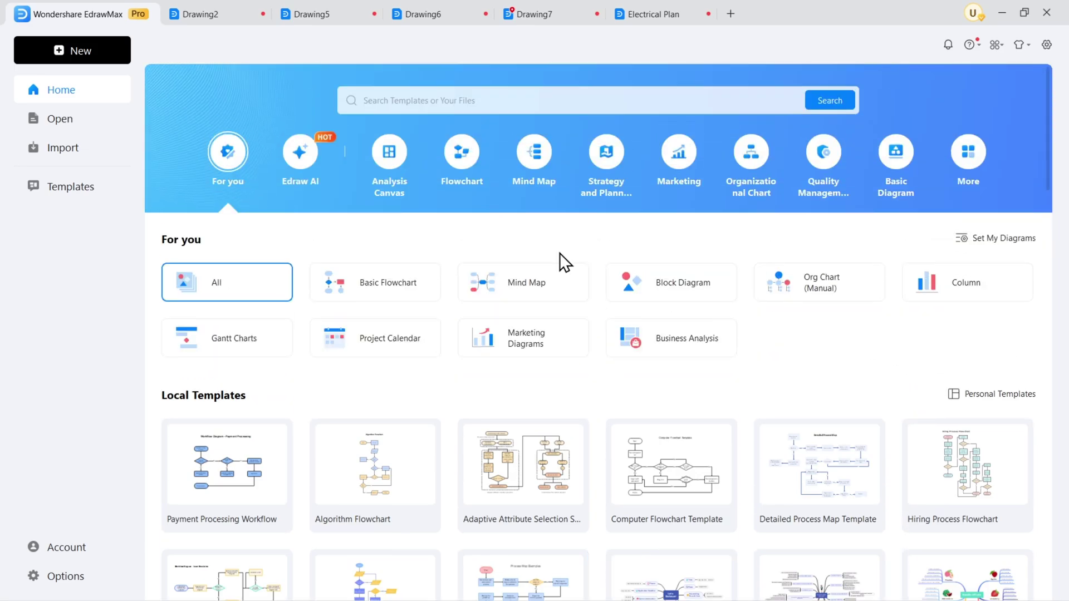
Open the community diagram template gallery
{"action": "left_click", "coordinate": [380, 297]}
{"action": "scroll", "coordinate": [685, 367], "scroll_direction": "down", "scroll_amount": 2}
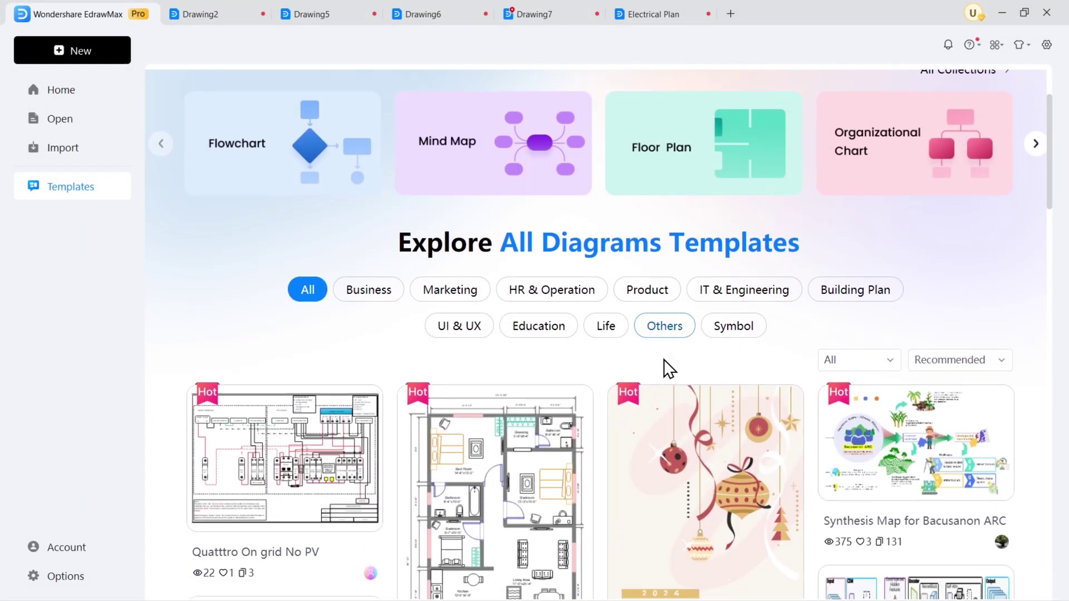
{"action": "scroll", "coordinate": [339, 317], "scroll_direction": "down", "scroll_amount": 1}
{"action": "scroll", "coordinate": [341, 303], "scroll_direction": "down", "scroll_amount": 2}
{"action": "scroll", "coordinate": [341, 300], "scroll_direction": "down", "scroll_amount": 1}
{"action": "scroll", "coordinate": [508, 335], "scroll_direction": "down", "scroll_amount": 1}
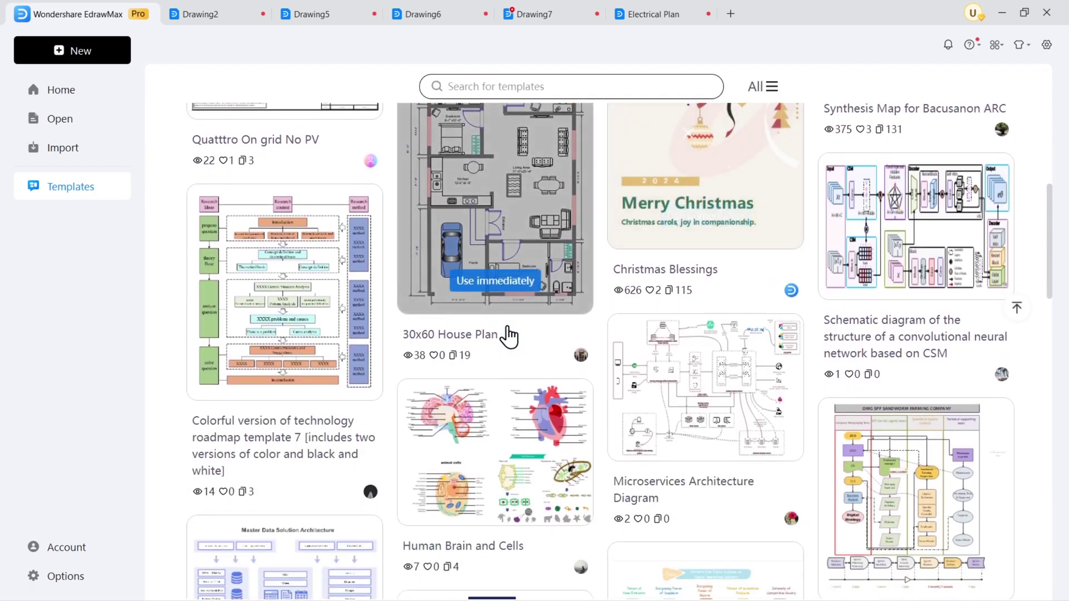
{"action": "scroll", "coordinate": [608, 299], "scroll_direction": "down", "scroll_amount": 2}
{"action": "scroll", "coordinate": [615, 318], "scroll_direction": "down", "scroll_amount": 2}
{"action": "scroll", "coordinate": [615, 316], "scroll_direction": "down", "scroll_amount": 1}
{"action": "scroll", "coordinate": [600, 318], "scroll_direction": "down", "scroll_amount": 1}
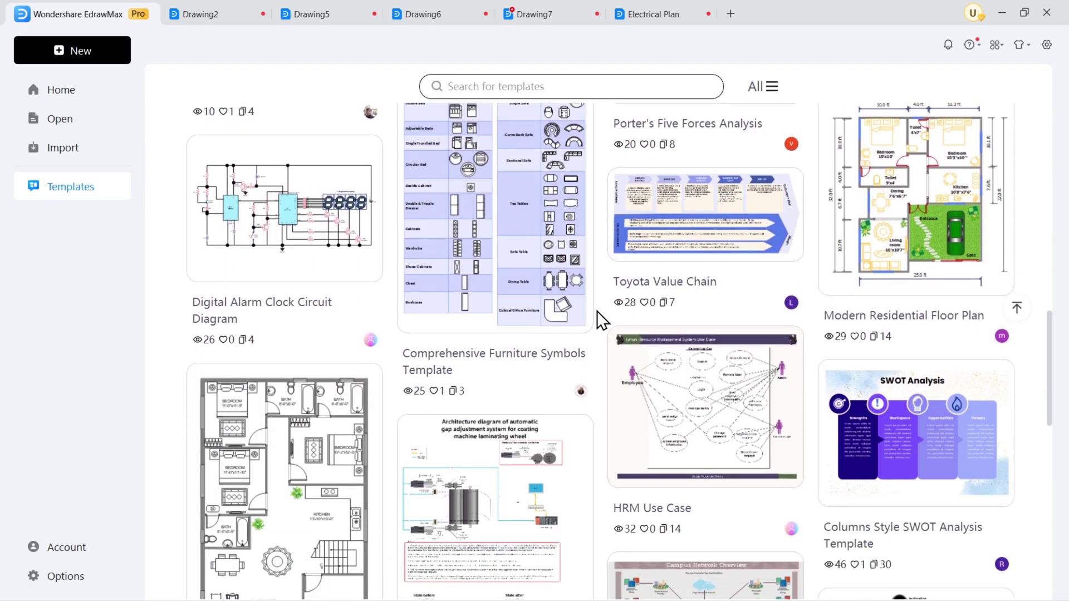
{"action": "scroll", "coordinate": [600, 317], "scroll_direction": "down", "scroll_amount": 2}
{"action": "scroll", "coordinate": [599, 315], "scroll_direction": "down", "scroll_amount": 2}
{"action": "scroll", "coordinate": [599, 312], "scroll_direction": "down", "scroll_amount": 2}
{"action": "scroll", "coordinate": [599, 308], "scroll_direction": "down", "scroll_amount": 2}
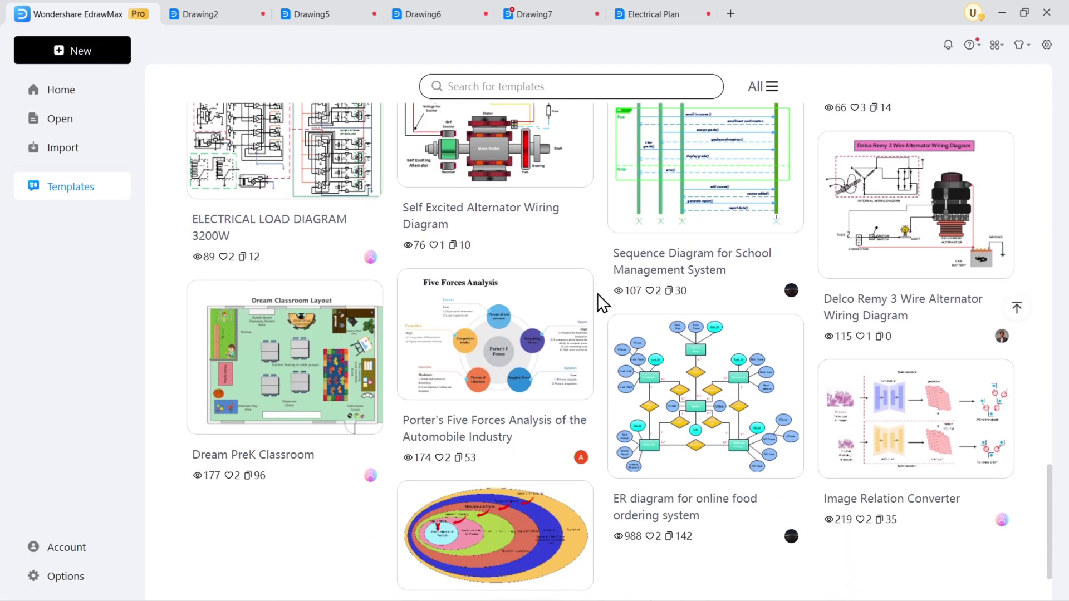
{"action": "scroll", "coordinate": [599, 304], "scroll_direction": "down", "scroll_amount": 2}
{"action": "scroll", "coordinate": [599, 301], "scroll_direction": "down", "scroll_amount": 1}
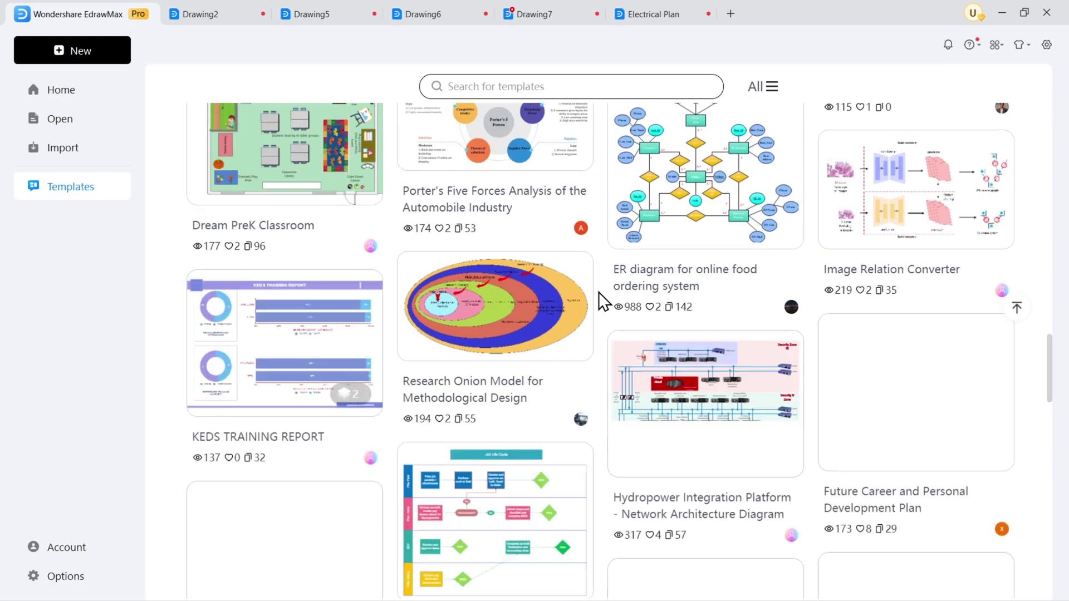
{"action": "scroll", "coordinate": [599, 301], "scroll_direction": "down", "scroll_amount": 1}
{"action": "scroll", "coordinate": [599, 301], "scroll_direction": "down", "scroll_amount": 2}
{"action": "scroll", "coordinate": [599, 301], "scroll_direction": "down", "scroll_amount": 2}
{"action": "scroll", "coordinate": [599, 300], "scroll_direction": "down", "scroll_amount": 1}
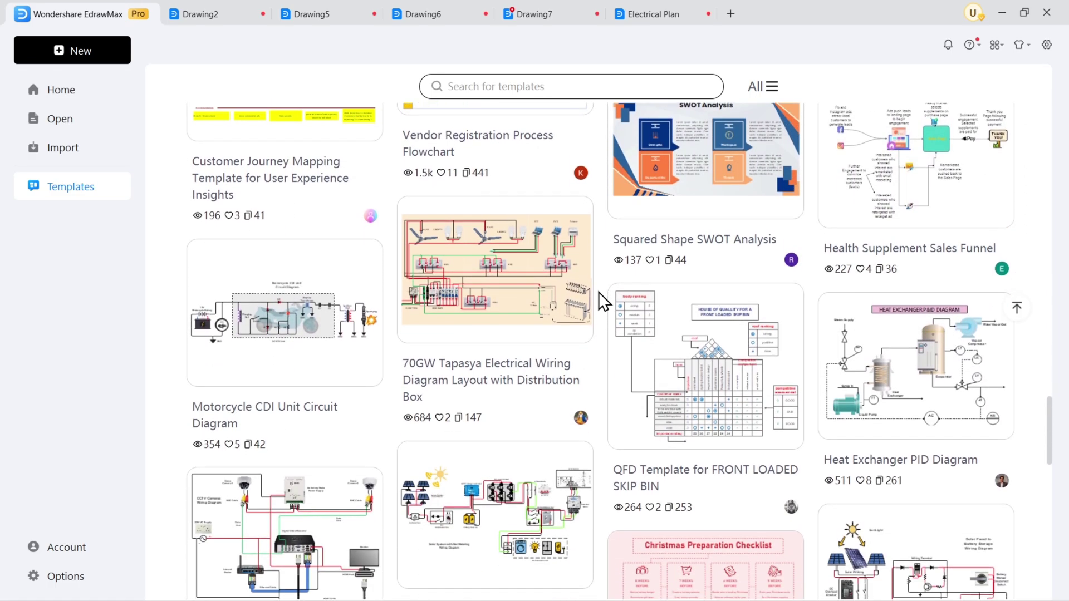
{"action": "scroll", "coordinate": [599, 300], "scroll_direction": "down", "scroll_amount": 2}
{"action": "scroll", "coordinate": [598, 301], "scroll_direction": "down", "scroll_amount": 2}
{"action": "scroll", "coordinate": [599, 301], "scroll_direction": "down", "scroll_amount": 1}
{"action": "scroll", "coordinate": [598, 301], "scroll_direction": "down", "scroll_amount": 3}
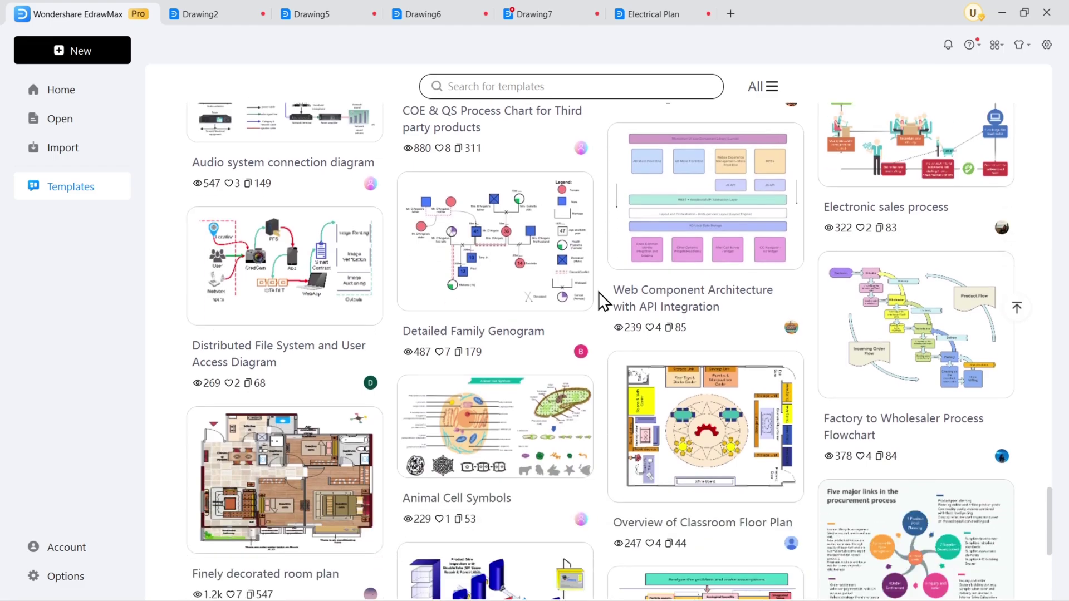
{"action": "scroll", "coordinate": [451, 284], "scroll_direction": "down", "scroll_amount": 2}
{"action": "scroll", "coordinate": [467, 351], "scroll_direction": "down", "scroll_amount": 1}
{"action": "scroll", "coordinate": [482, 409], "scroll_direction": "down", "scroll_amount": 1}
{"action": "scroll", "coordinate": [764, 410], "scroll_direction": "down", "scroll_amount": 1}
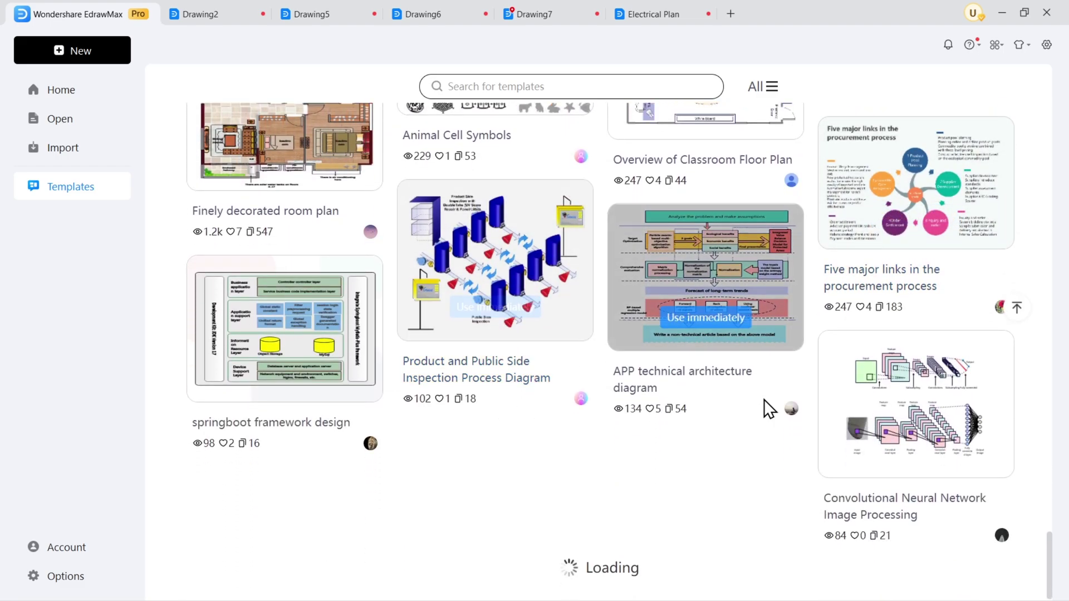
{"action": "scroll", "coordinate": [799, 407], "scroll_direction": "down", "scroll_amount": 1}
{"action": "scroll", "coordinate": [799, 406], "scroll_direction": "down", "scroll_amount": 1}
{"action": "scroll", "coordinate": [381, 378], "scroll_direction": "down", "scroll_amount": 1}
{"action": "scroll", "coordinate": [376, 374], "scroll_direction": "up", "scroll_amount": 2}
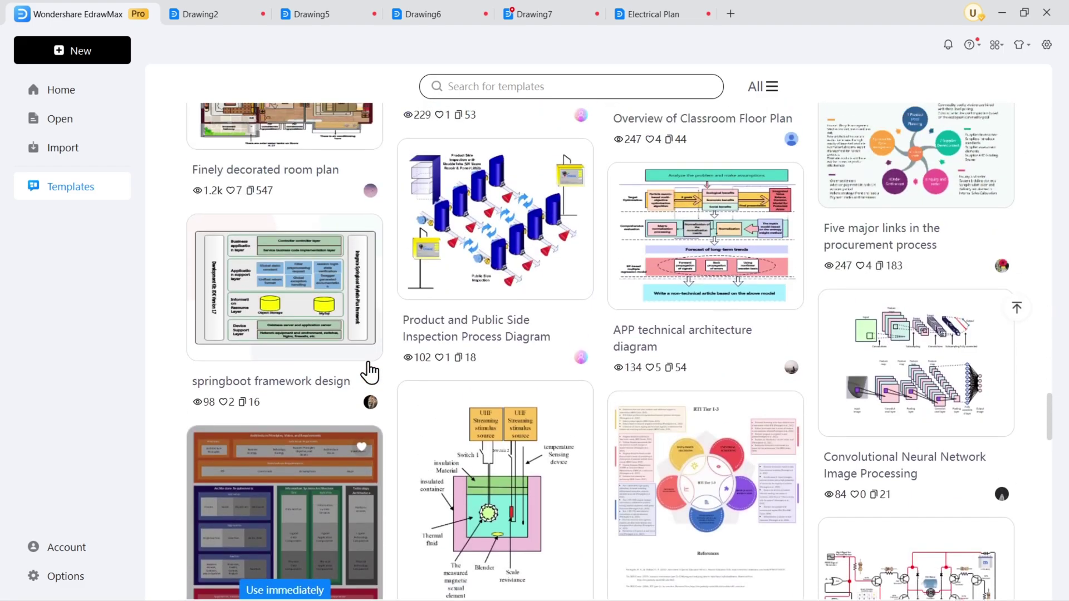
{"action": "scroll", "coordinate": [373, 371], "scroll_direction": "up", "scroll_amount": 1}
{"action": "scroll", "coordinate": [373, 334], "scroll_direction": "up", "scroll_amount": 4}
{"action": "scroll", "coordinate": [367, 368], "scroll_direction": "up", "scroll_amount": 4}
{"action": "scroll", "coordinate": [368, 369], "scroll_direction": "up", "scroll_amount": 3}
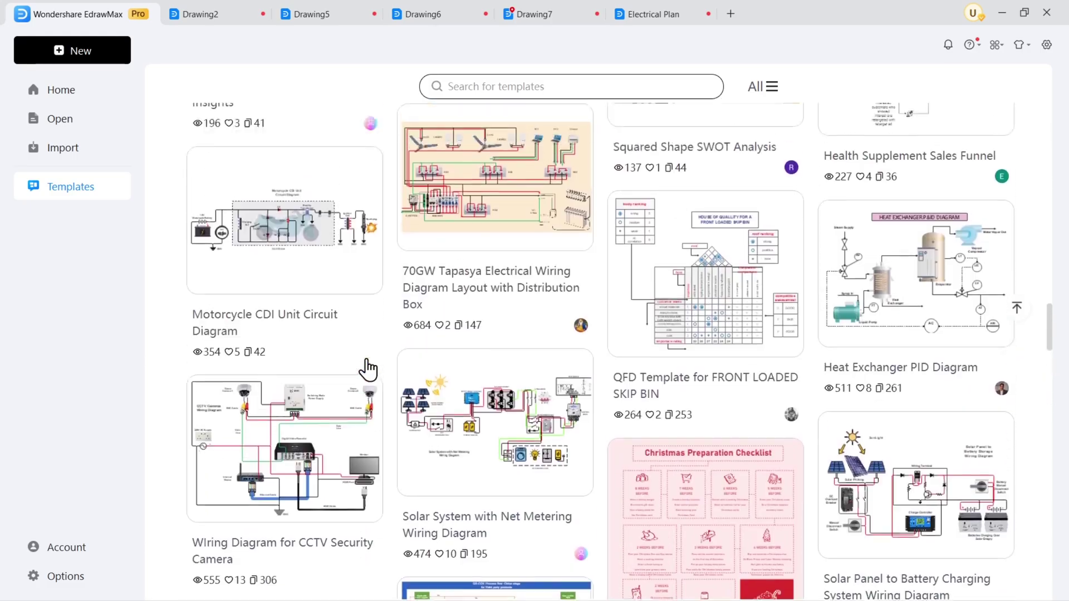
{"action": "scroll", "coordinate": [365, 370], "scroll_direction": "up", "scroll_amount": 4}
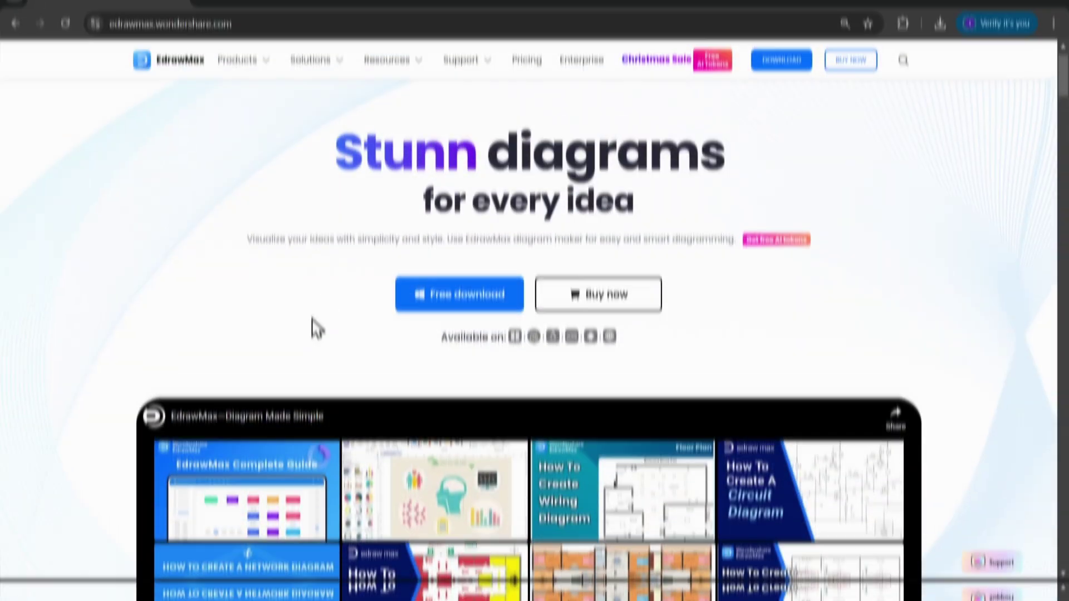
{"action": "scroll", "coordinate": [316, 328], "scroll_direction": "down", "scroll_amount": 2}
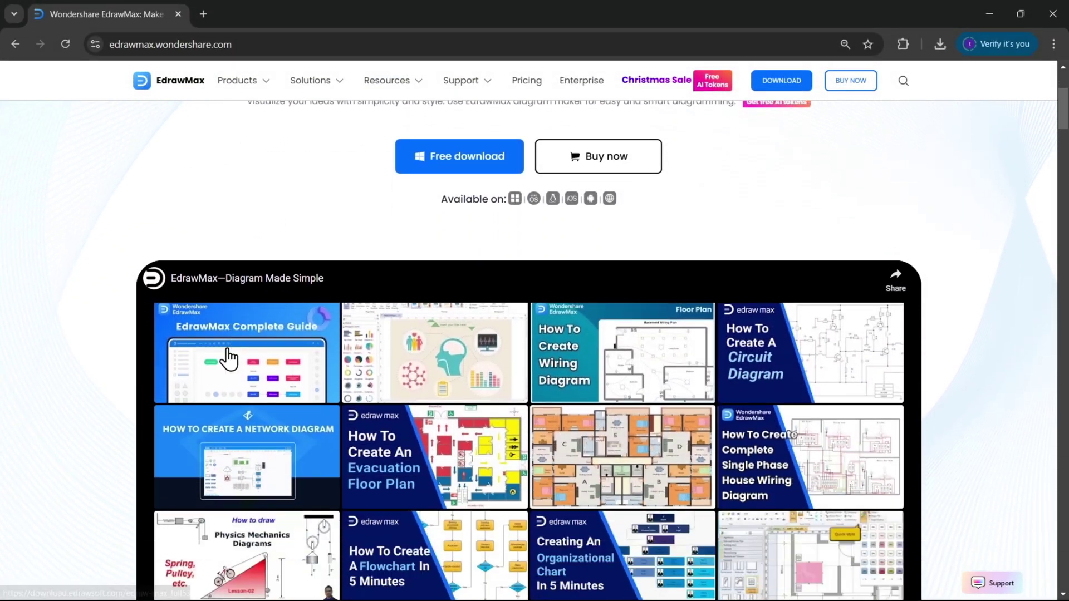
{"action": "scroll", "coordinate": [315, 329], "scroll_direction": "down", "scroll_amount": 3}
{"action": "scroll", "coordinate": [664, 447], "scroll_direction": "down", "scroll_amount": 3}
{"action": "scroll", "coordinate": [338, 472], "scroll_direction": "up", "scroll_amount": 2}
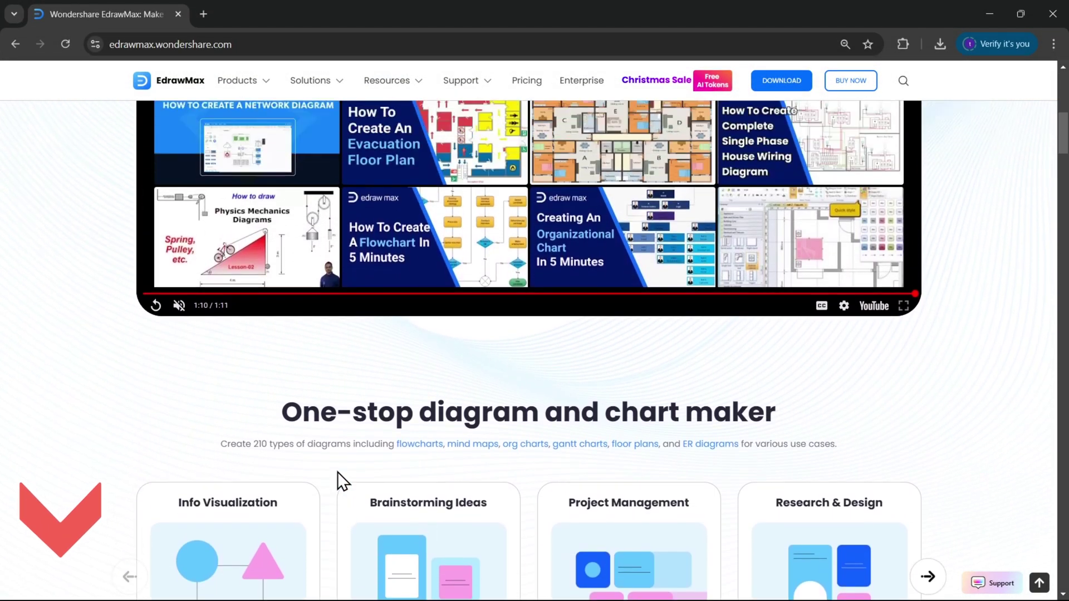
{"action": "scroll", "coordinate": [338, 473], "scroll_direction": "up", "scroll_amount": 2}
{"action": "scroll", "coordinate": [337, 471], "scroll_direction": "up", "scroll_amount": 1}
{"action": "scroll", "coordinate": [589, 450], "scroll_direction": "up", "scroll_amount": 1}
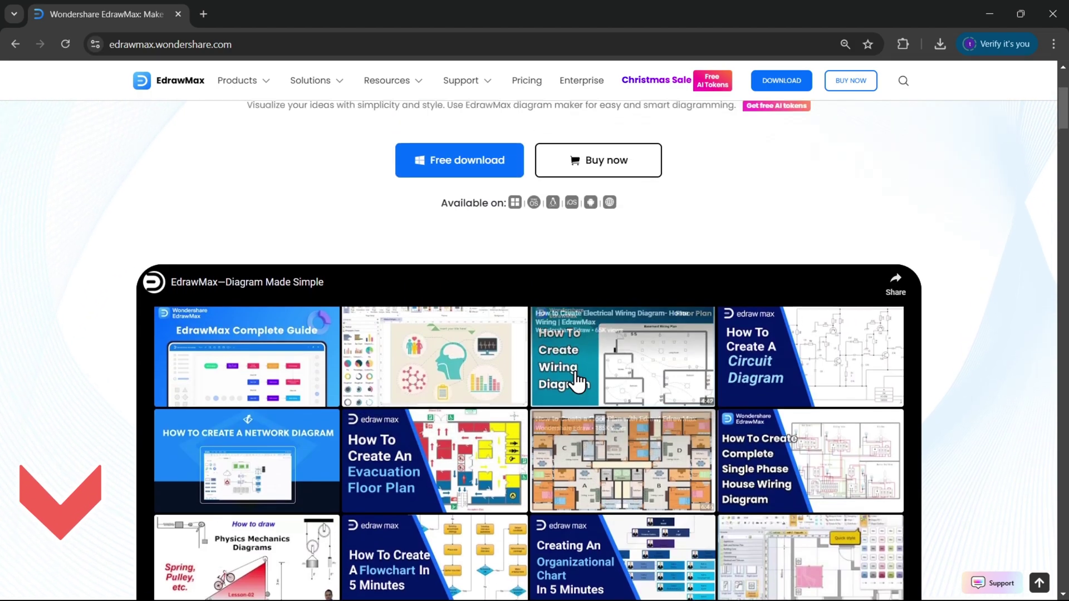
{"action": "scroll", "coordinate": [262, 406], "scroll_direction": "up", "scroll_amount": 2}
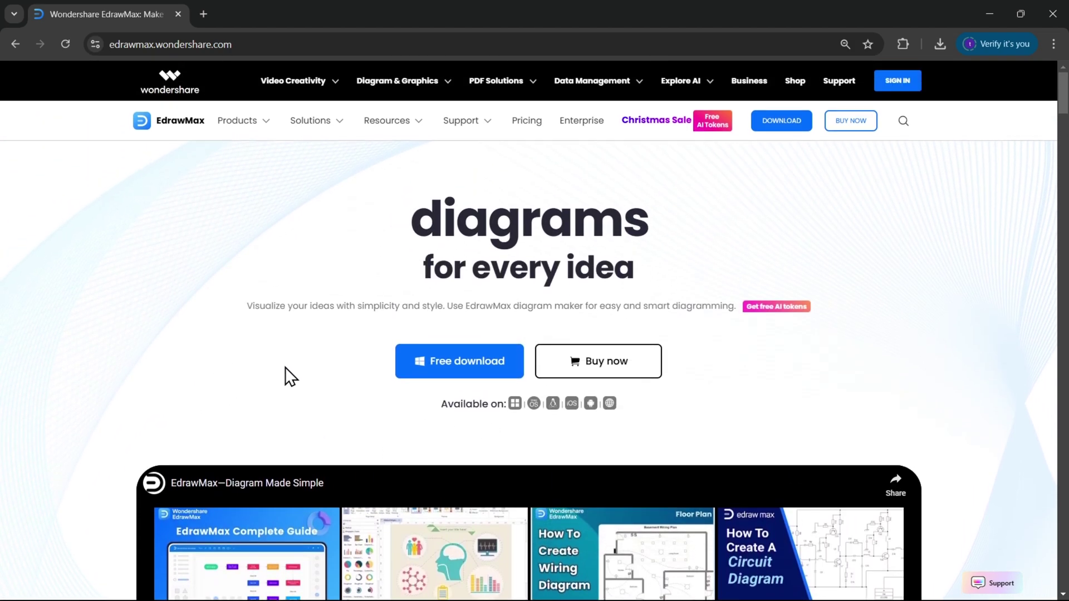